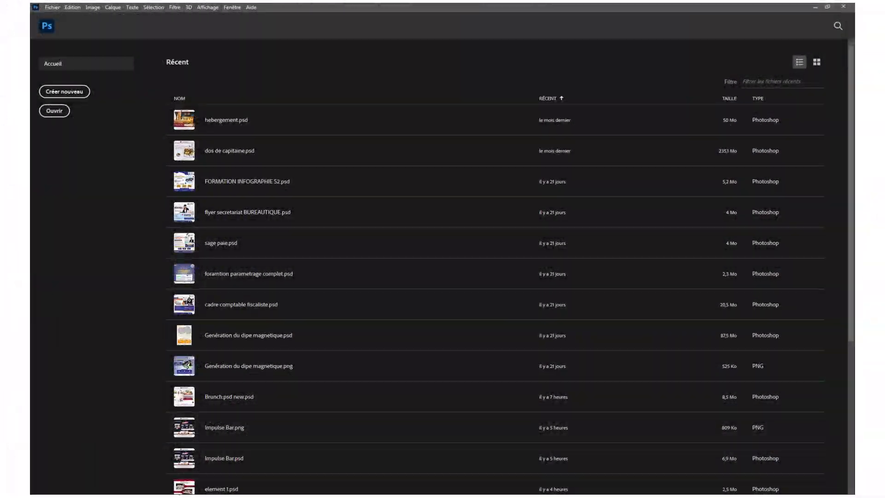
Step: Switch to Firefox and search Google for "visage acné noir" in a new browser tab
key(super)
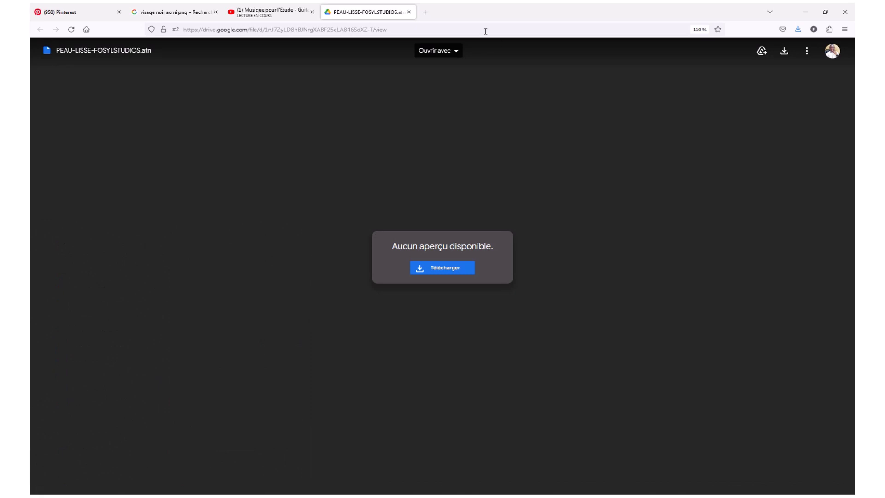
click(425, 12)
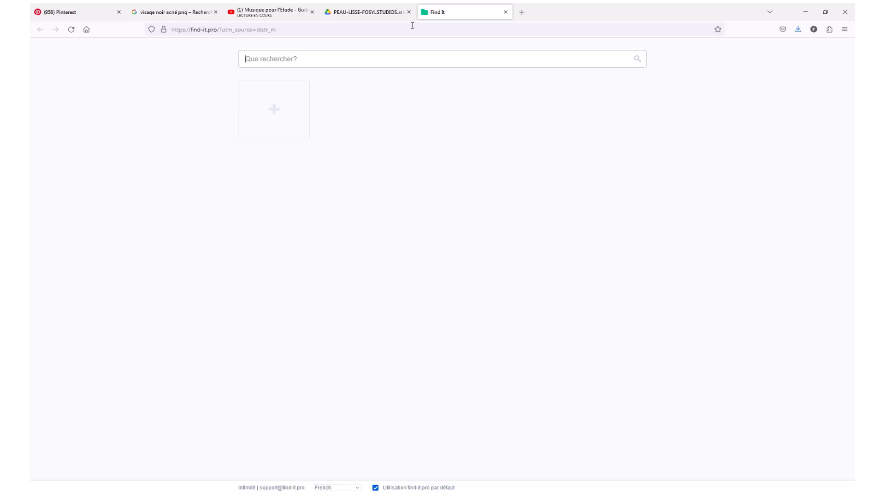
click(353, 29)
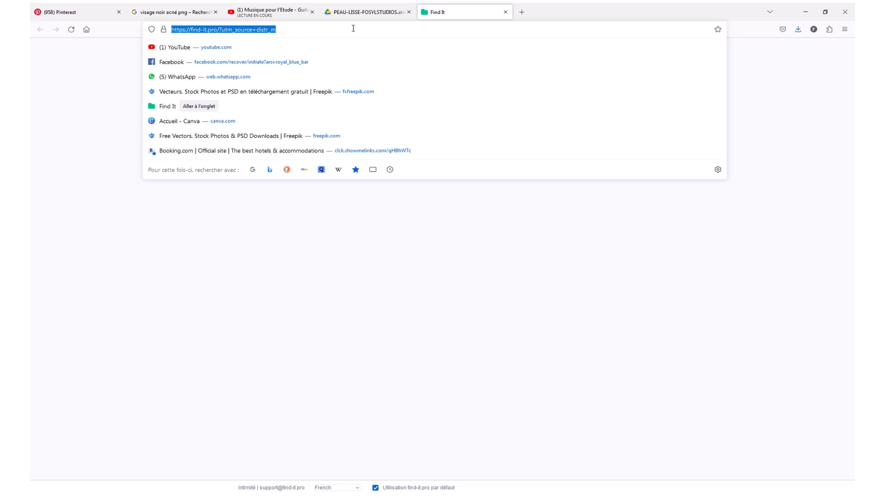
text(vis)
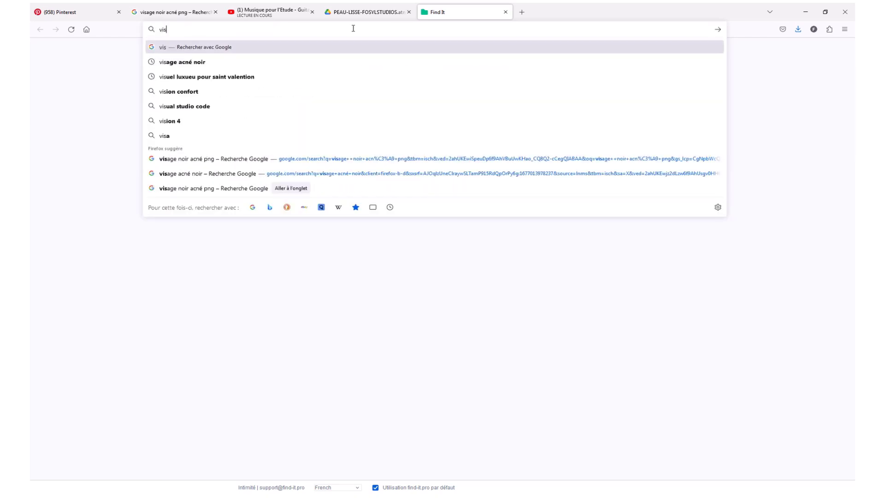
text(a)
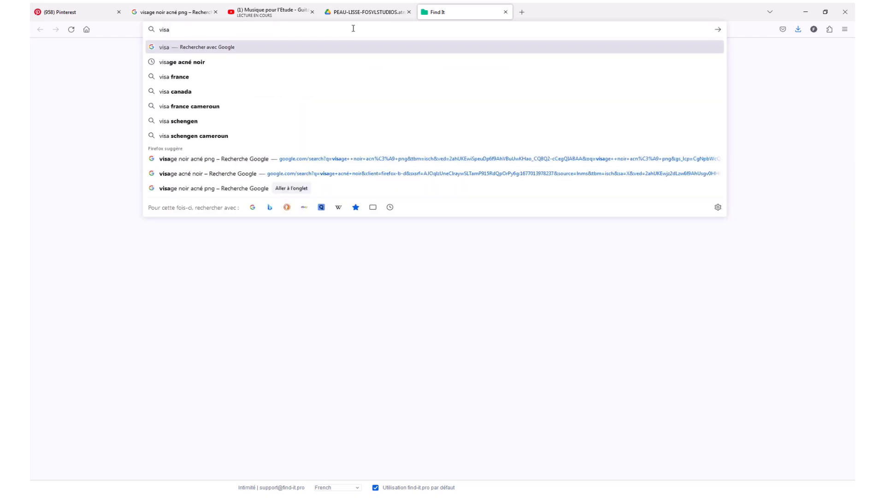
text(ge acn)
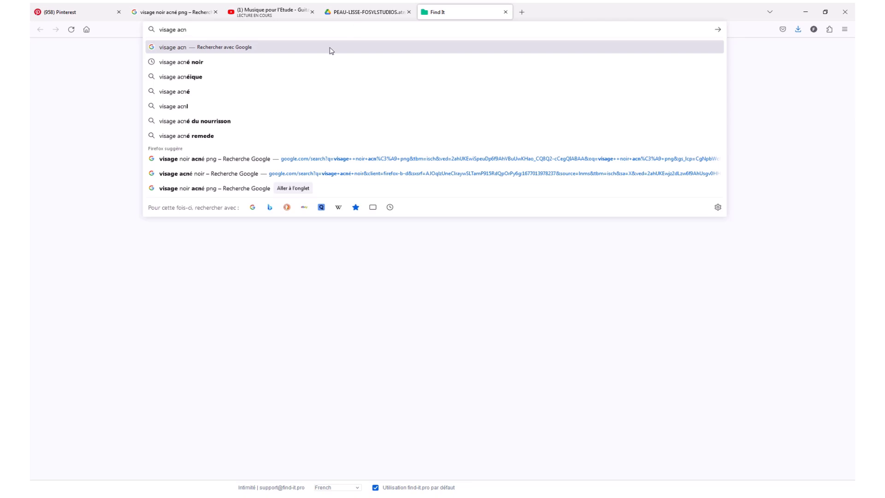
click(268, 63)
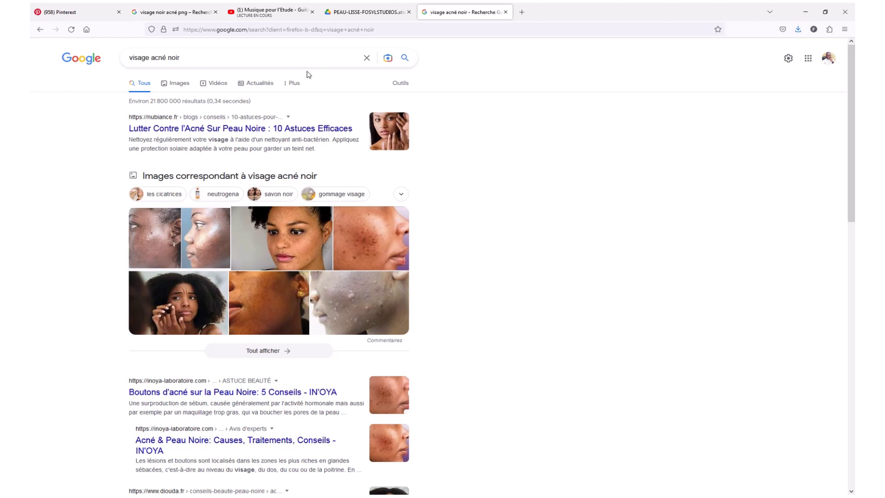
Step: Open the Nubiance article on fighting acne on black skin and look through its photos for a suitable face image
scroll(290, 92, down, 1)
scroll(274, 108, up, 1)
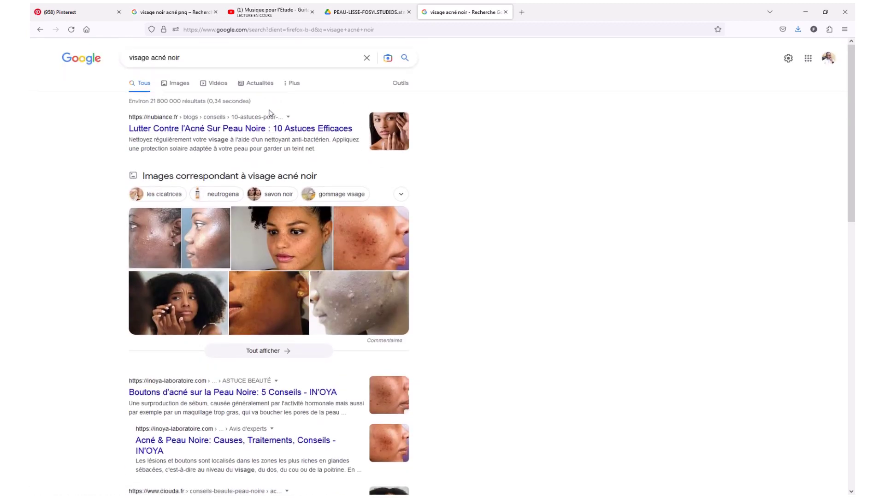
click(184, 129)
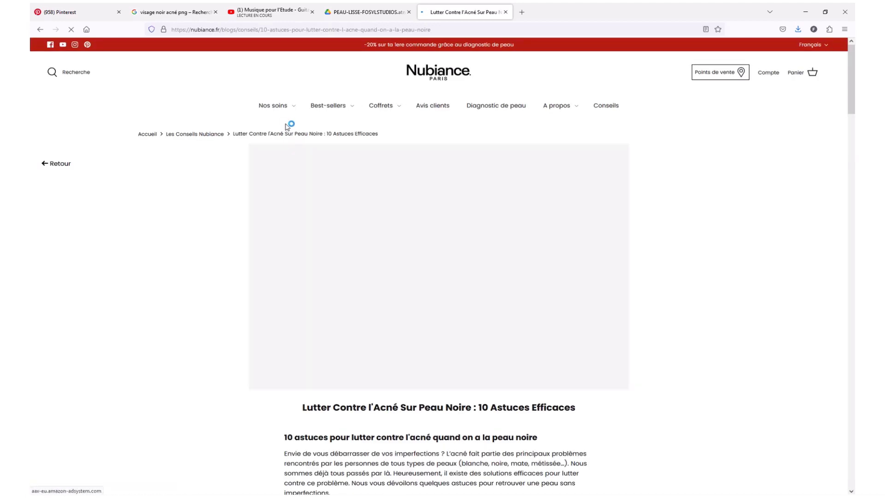
scroll(417, 296, down, 5)
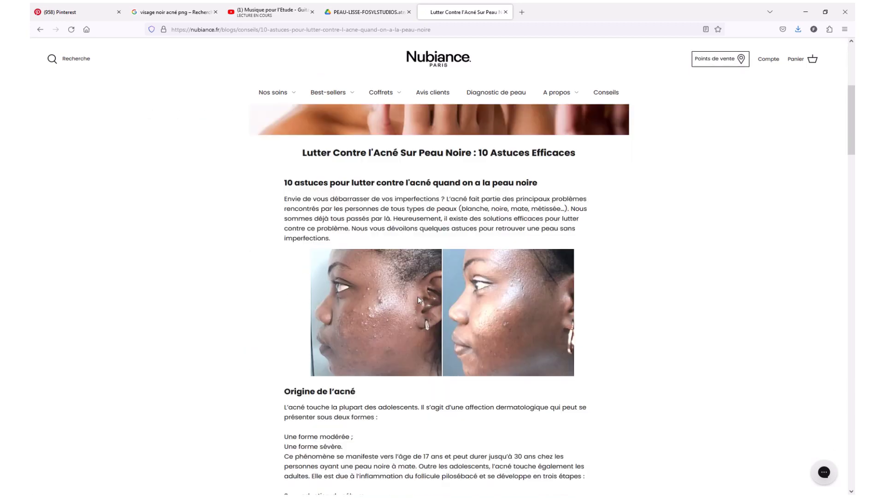
scroll(417, 297, down, 15)
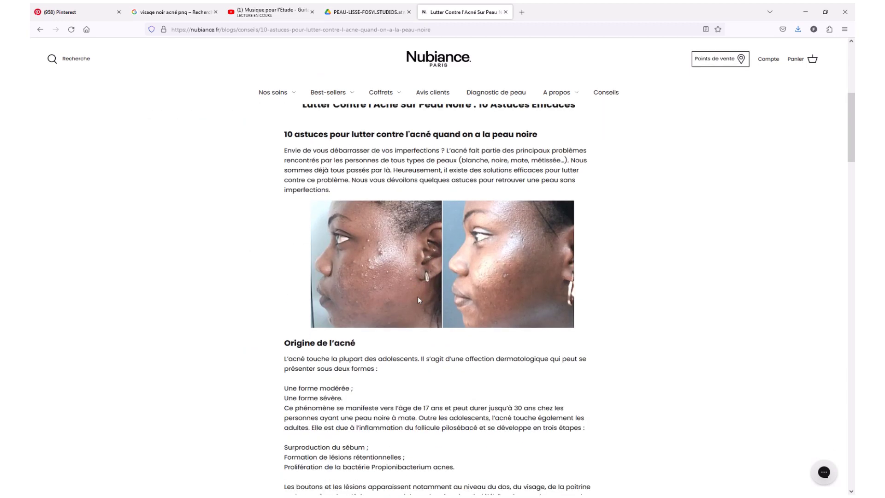
scroll(417, 300, down, 6)
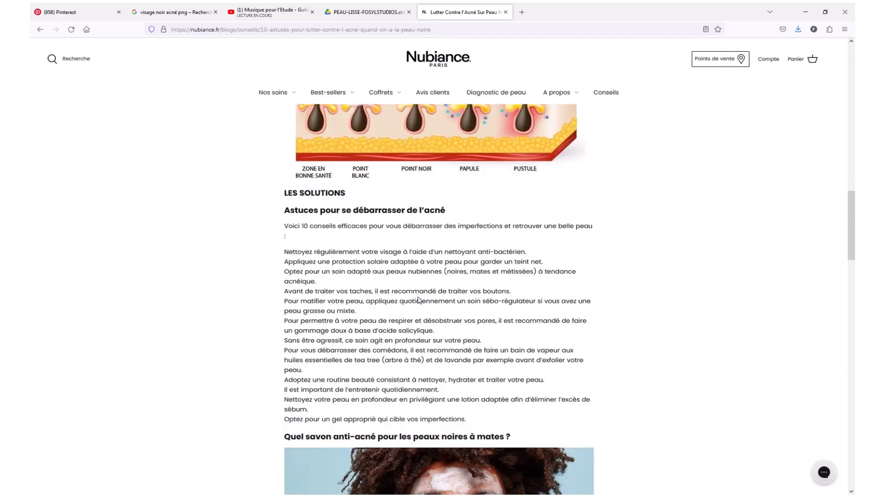
scroll(419, 299, down, 10)
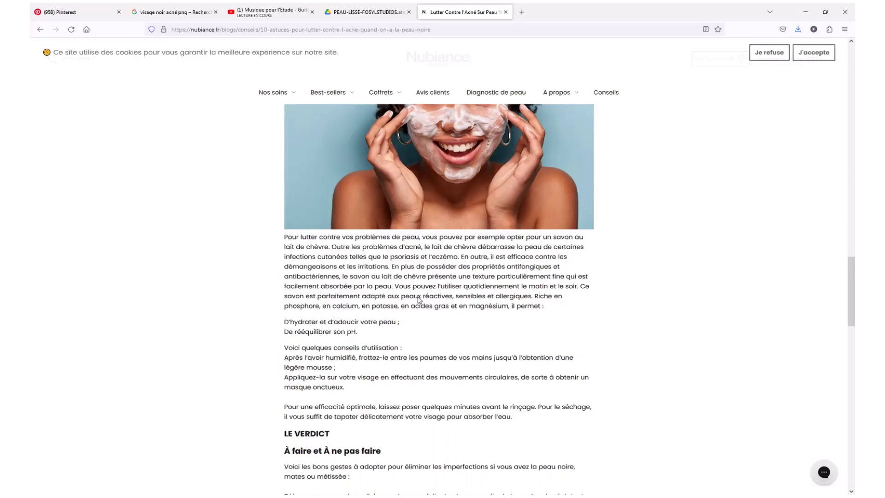
scroll(418, 297, down, 15)
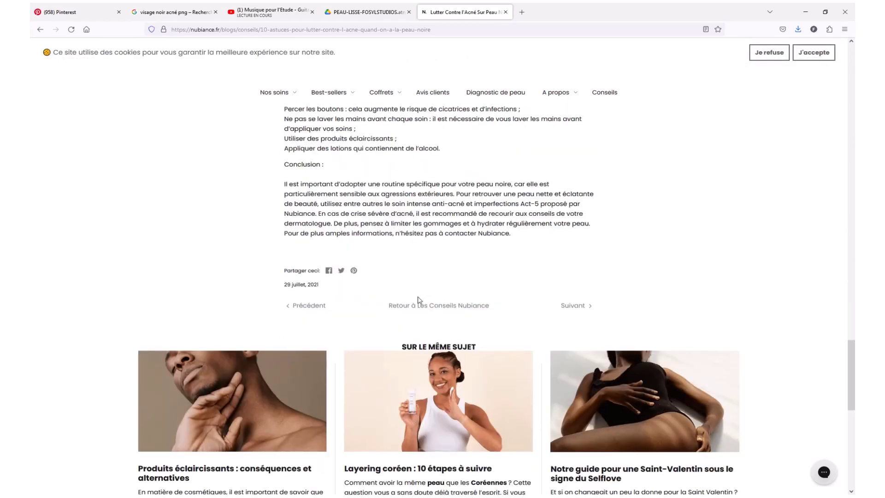
scroll(420, 300, up, 10)
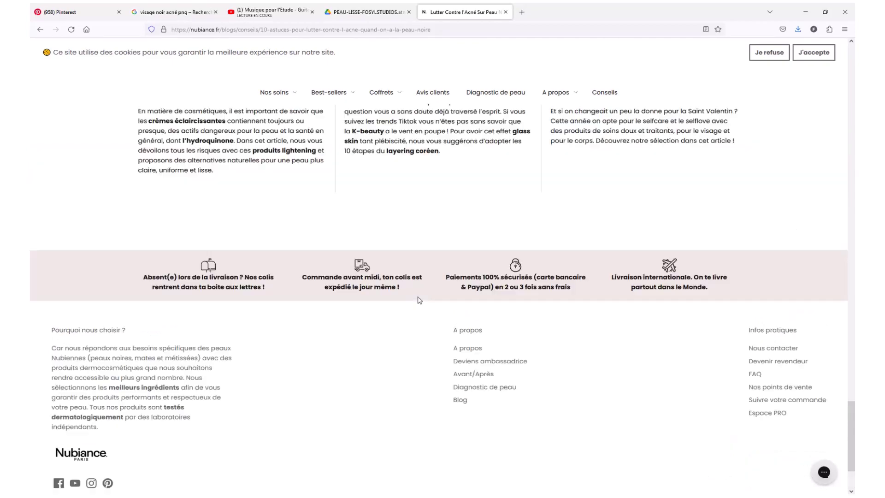
scroll(419, 300, up, 10)
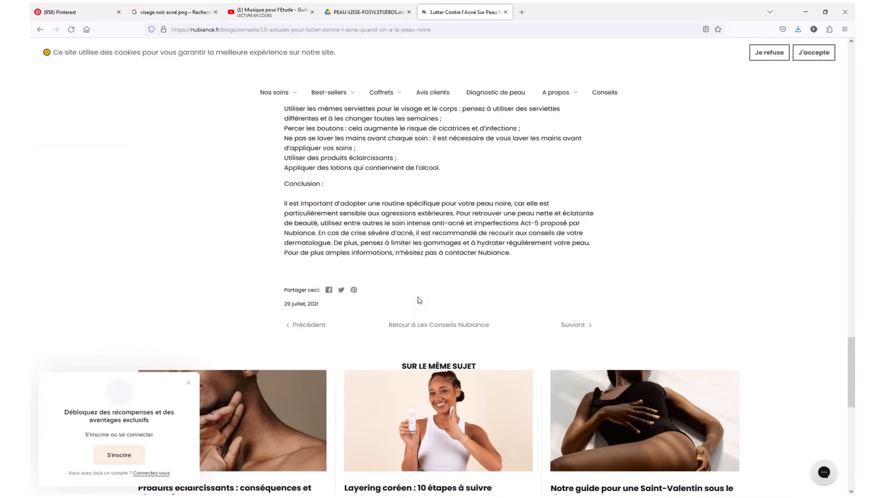
scroll(417, 297, up, 1)
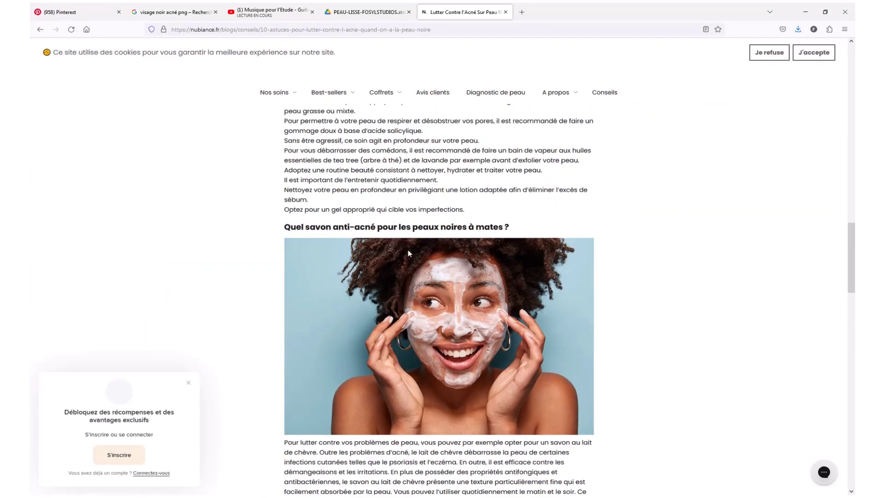
Step: Load the copied Google Images address for "visage noir acné png" in the current tab
click(388, 29)
key(ctrl+v)
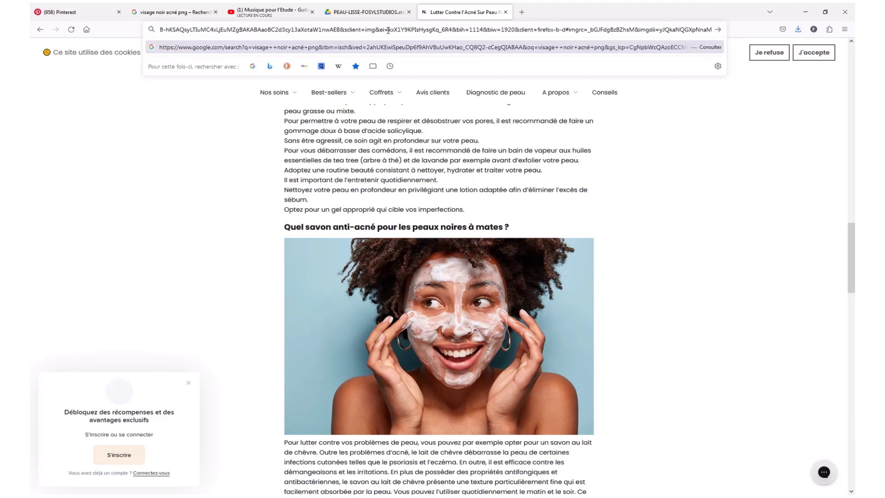
key(Return)
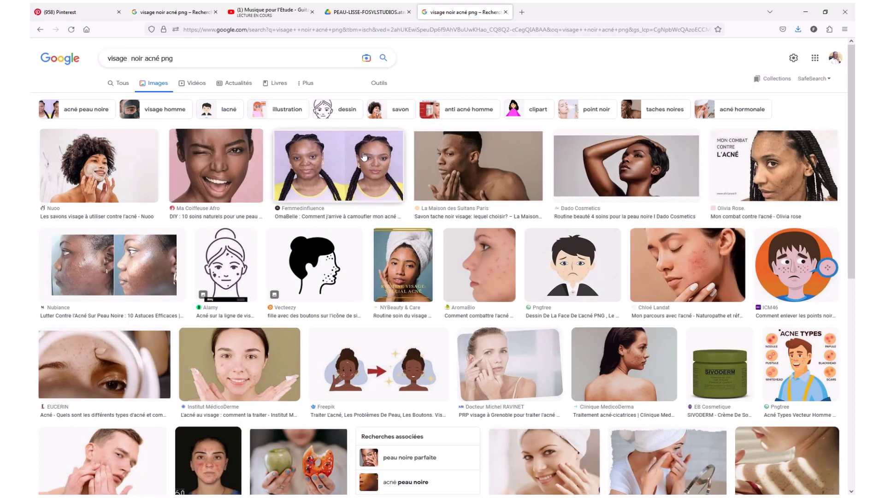
Step: Look through the image results and open the preview of the Pinterest before-and-after acne face photo
scroll(363, 157, down, 5)
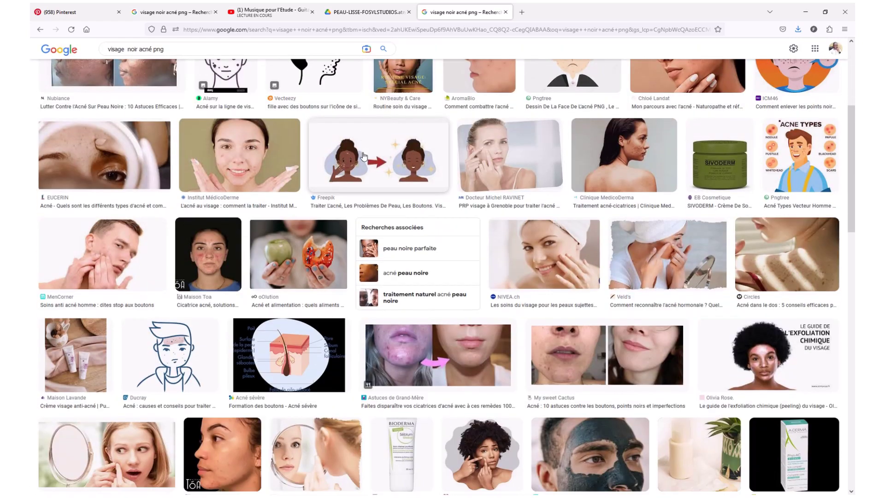
scroll(363, 157, down, 10)
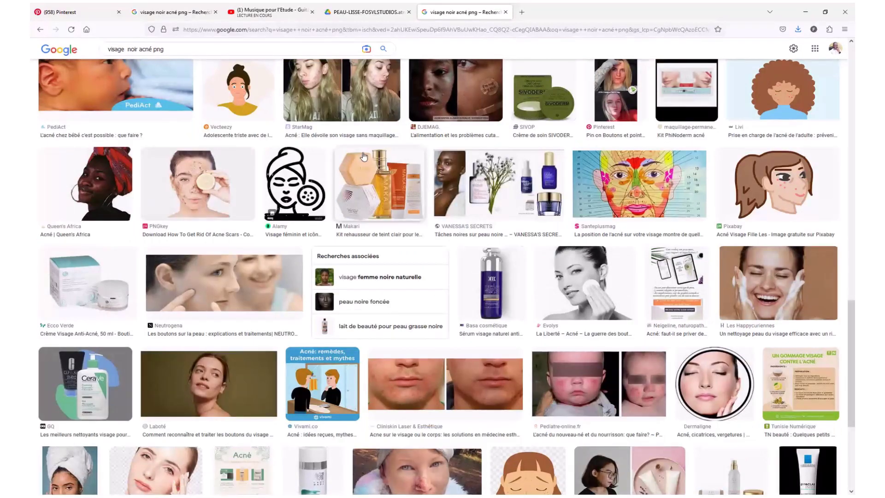
scroll(363, 157, down, 9)
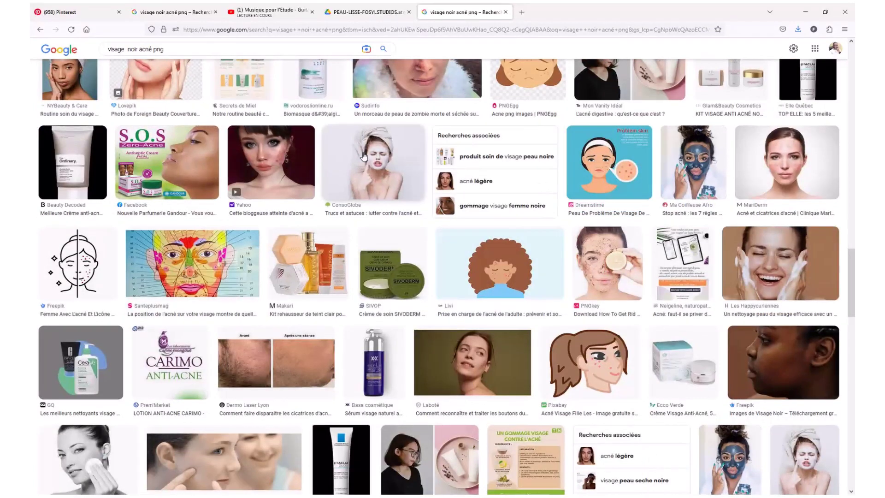
scroll(364, 157, down, 5)
scroll(364, 157, down, 6)
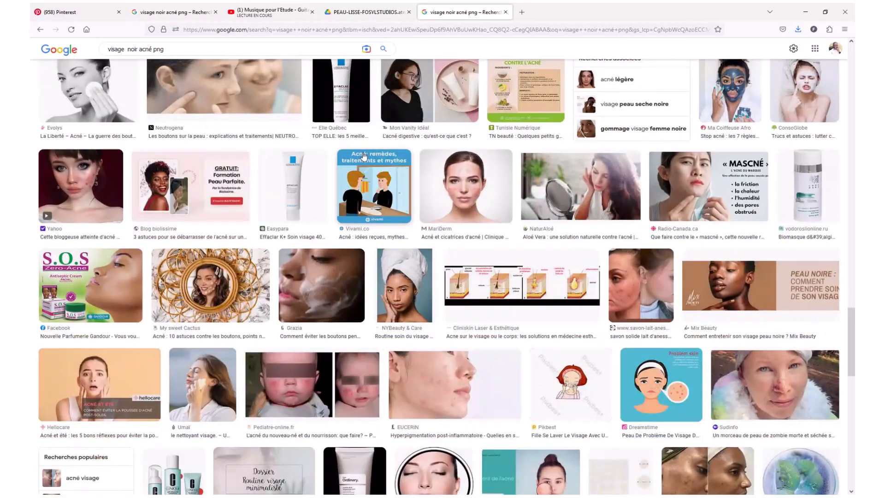
scroll(363, 156, down, 3)
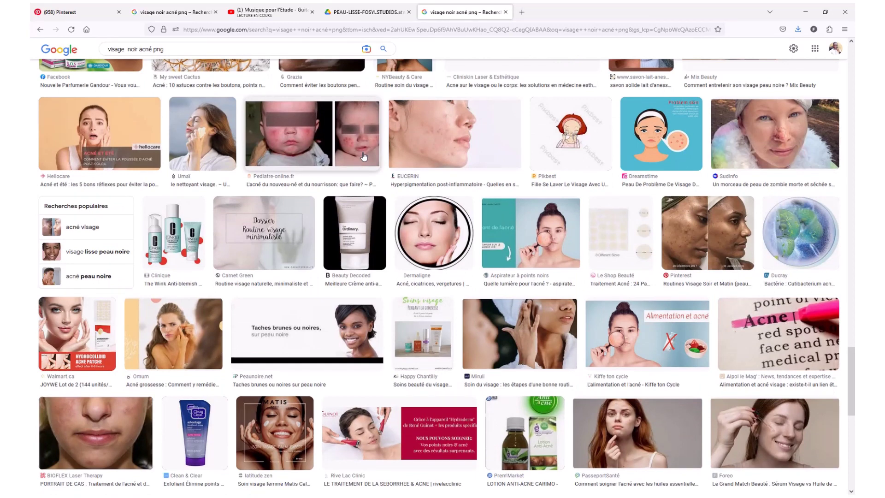
click(690, 234)
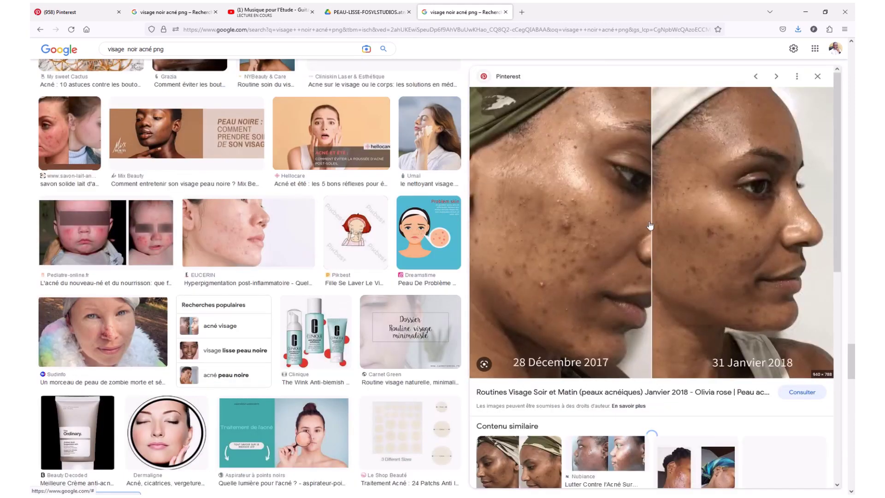
scroll(581, 235, down, 2)
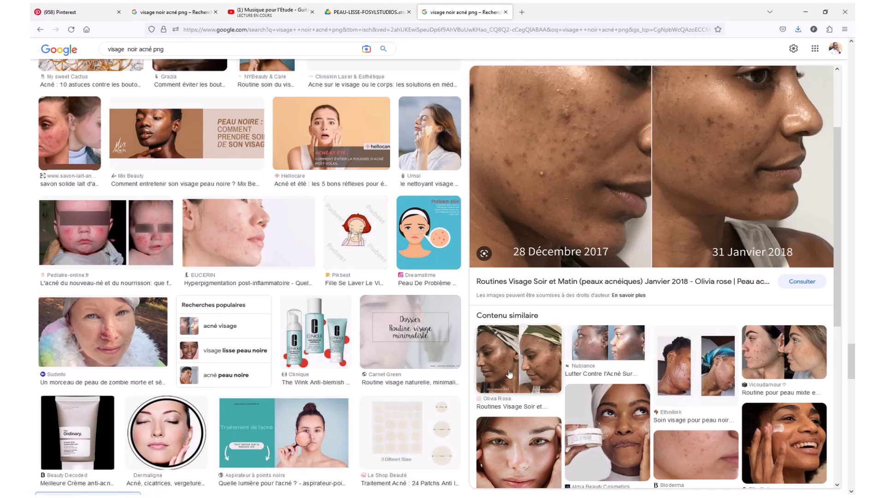
click(534, 371)
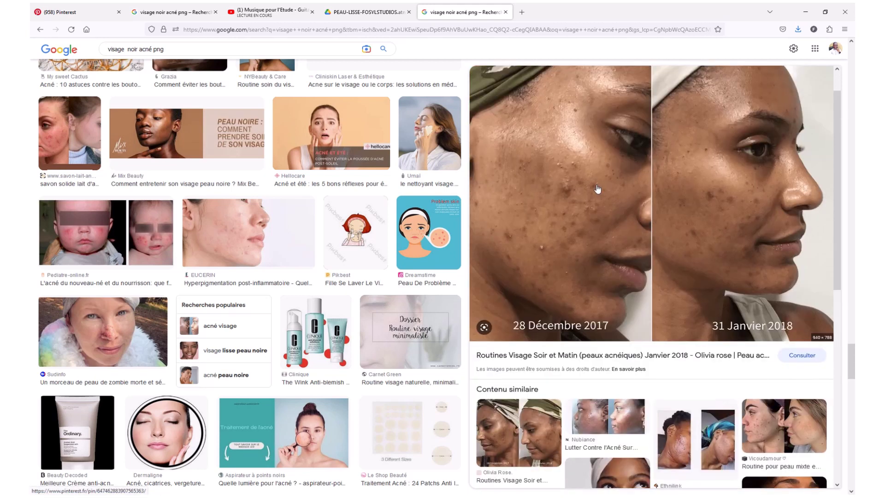
scroll(599, 205, up, 1)
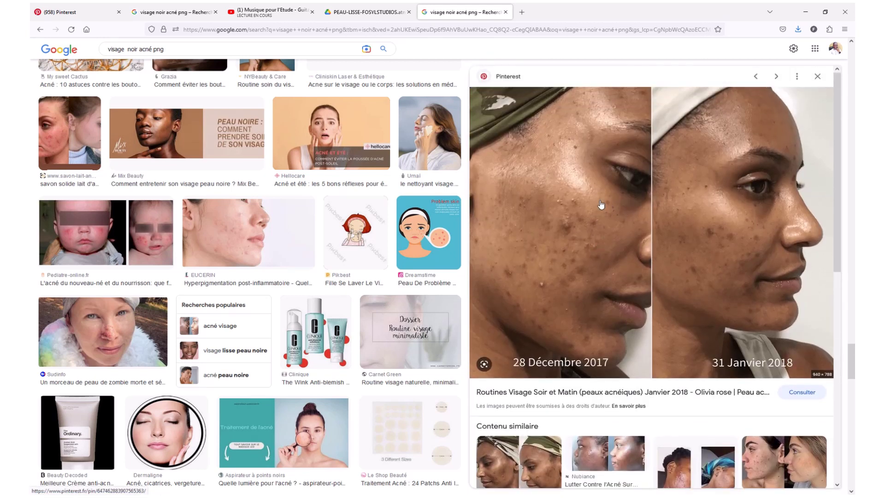
Step: Start saving the previewed face image as a PNG and choose the Documents folder as its location
right_click(602, 204)
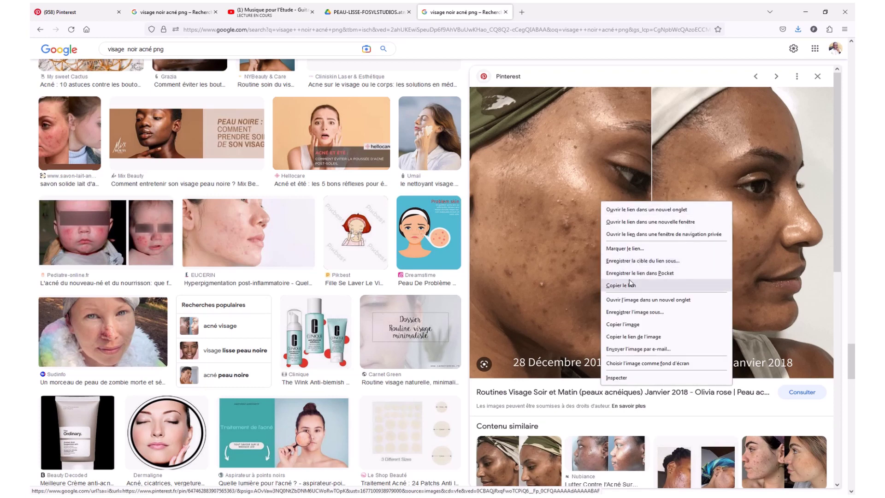
click(629, 311)
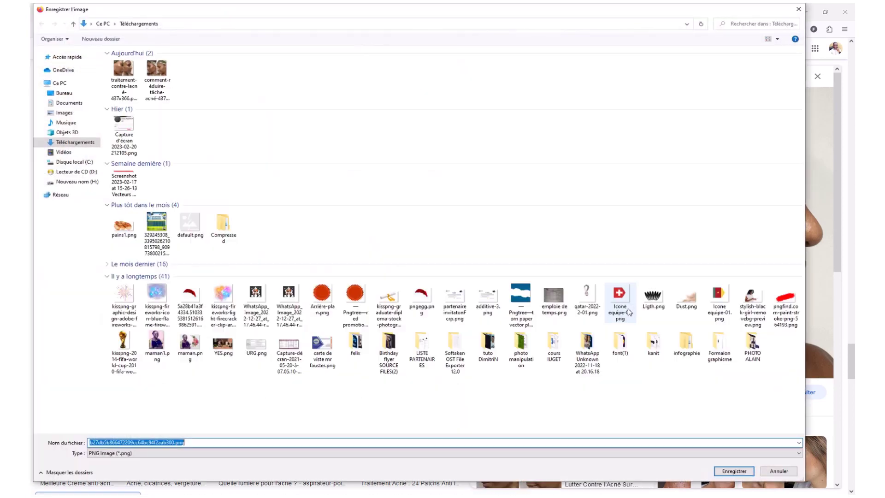
click(71, 94)
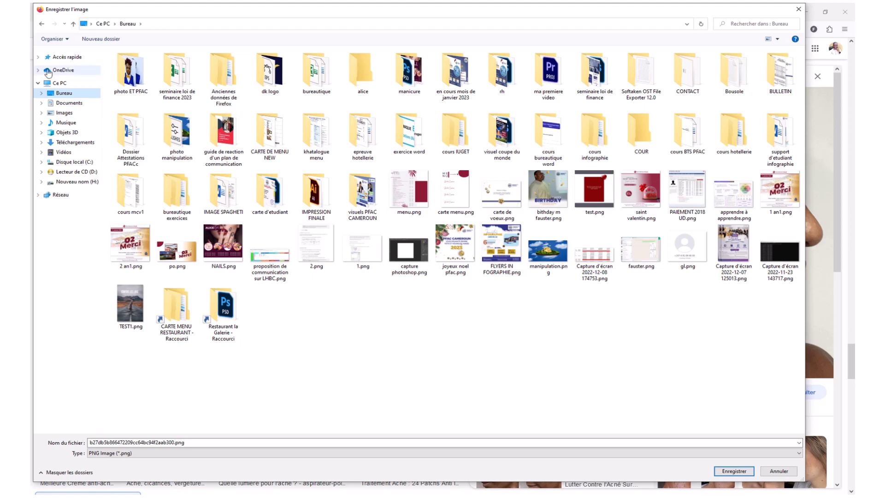
click(69, 103)
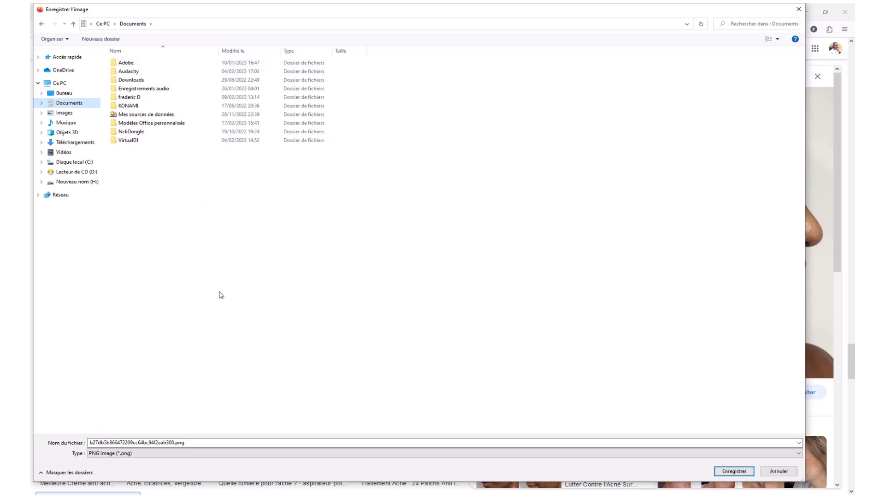
Step: Create a folder named "retouche photo" inside Documents and open it as the save location
key(n)
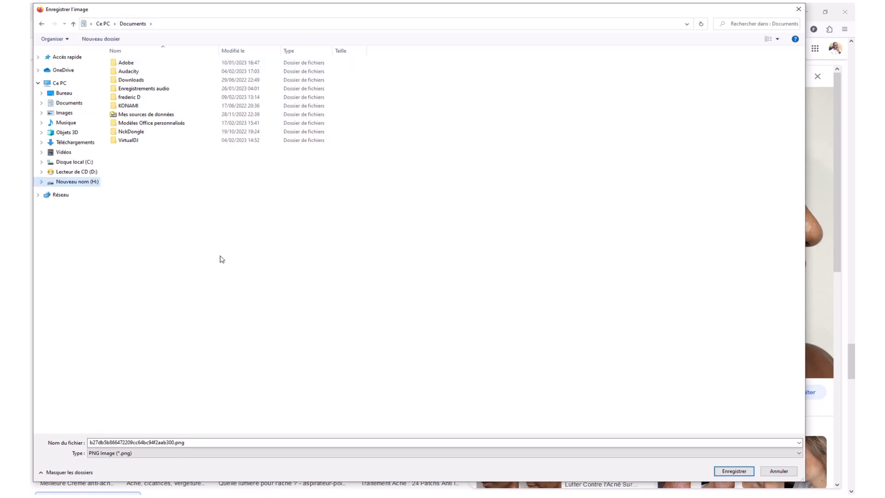
right_click(221, 201)
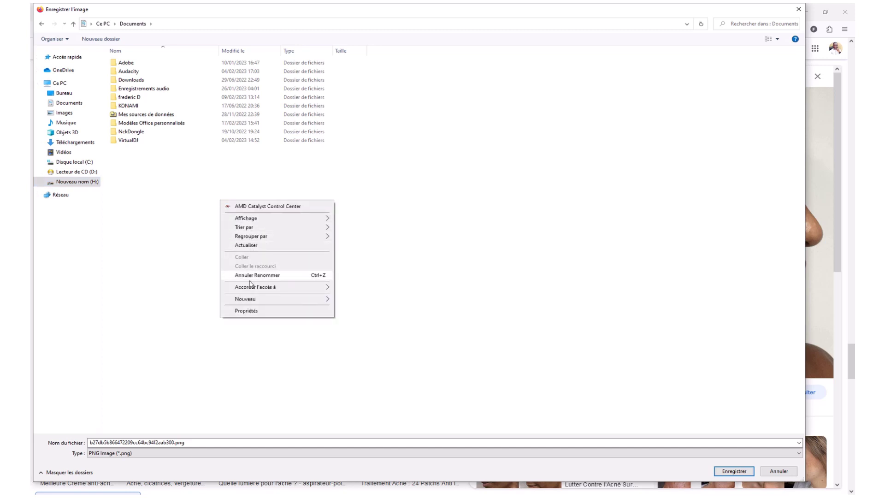
mouse_move(251, 299)
click(355, 300)
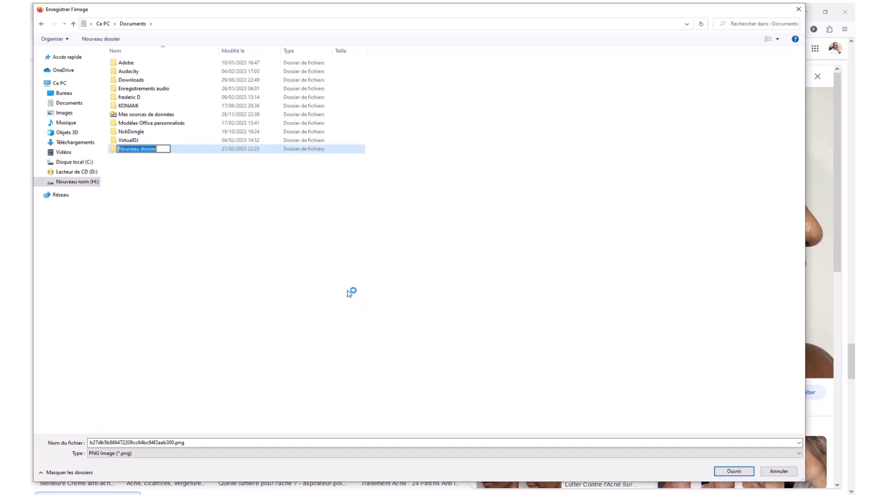
text(ret)
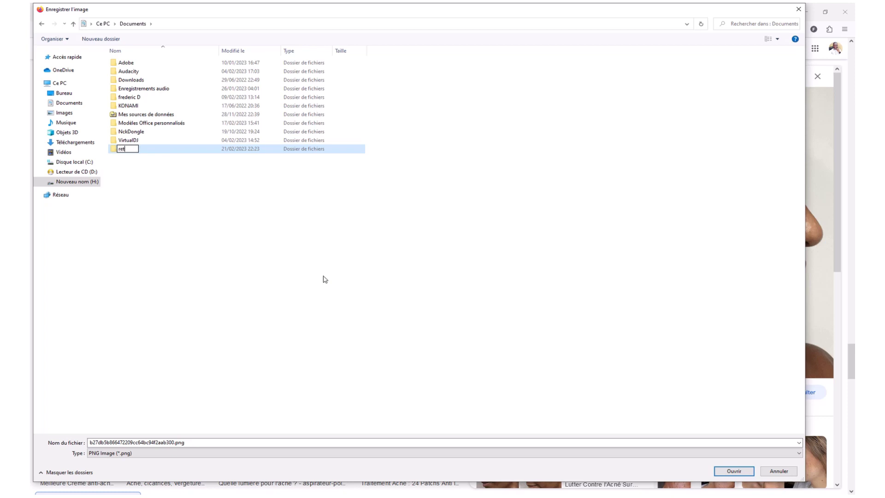
text(ouche photo)
key(Return)
double_click(227, 149)
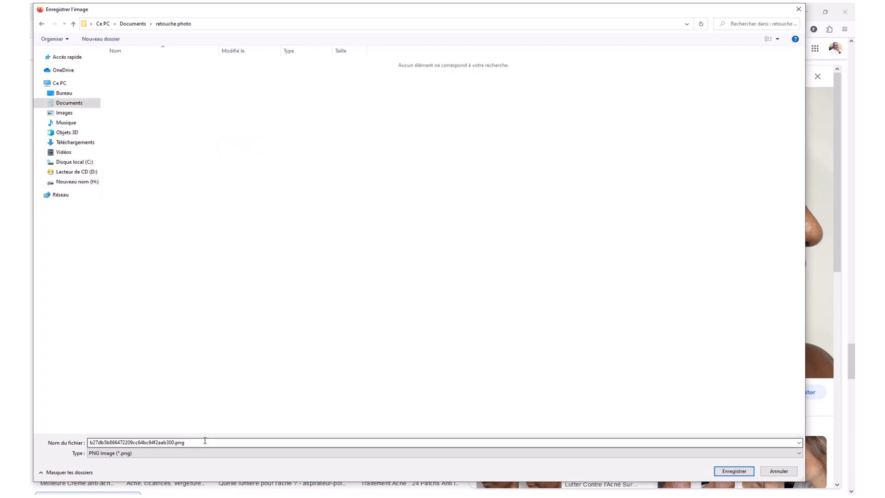
Step: Name the image file "visage acné" and save it as a PNG in the retouche photo folder
double_click(118, 442)
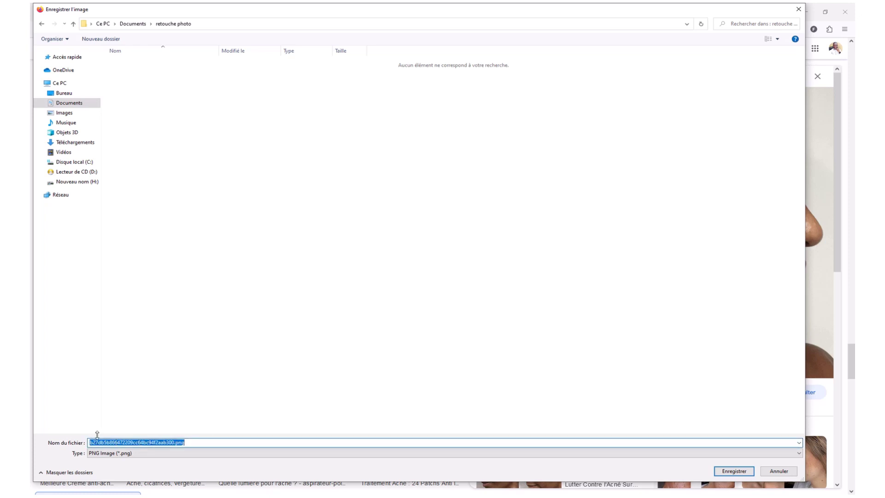
text(i)
key(BackSpace)
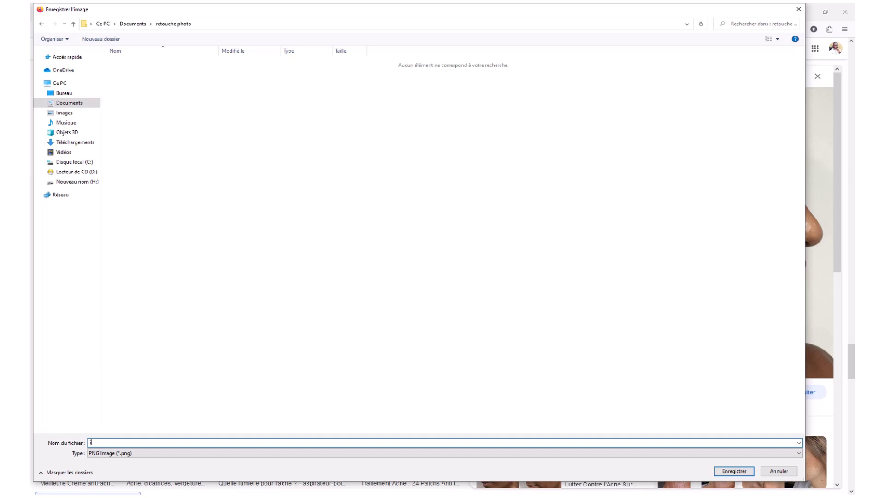
text(visage acné)
key(Return)
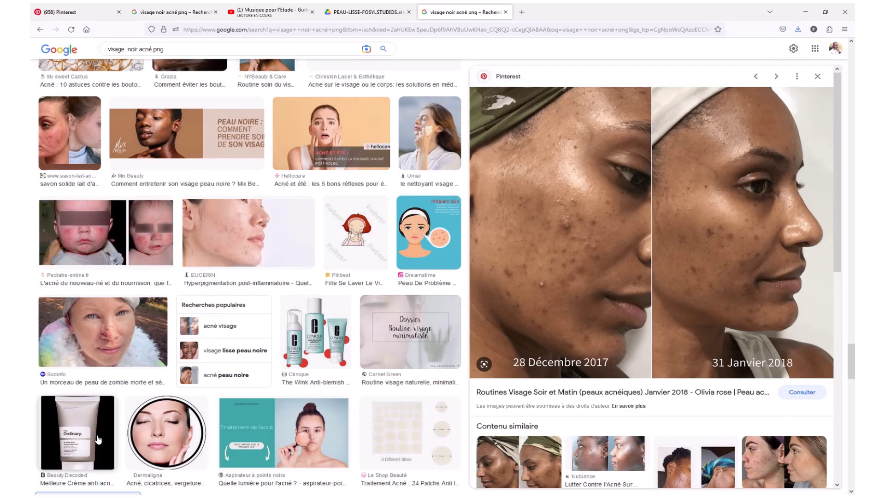
Step: Look through the preview's similar content and open the before-and-after photo of the woman in a headscarf
scroll(529, 253, down, 3)
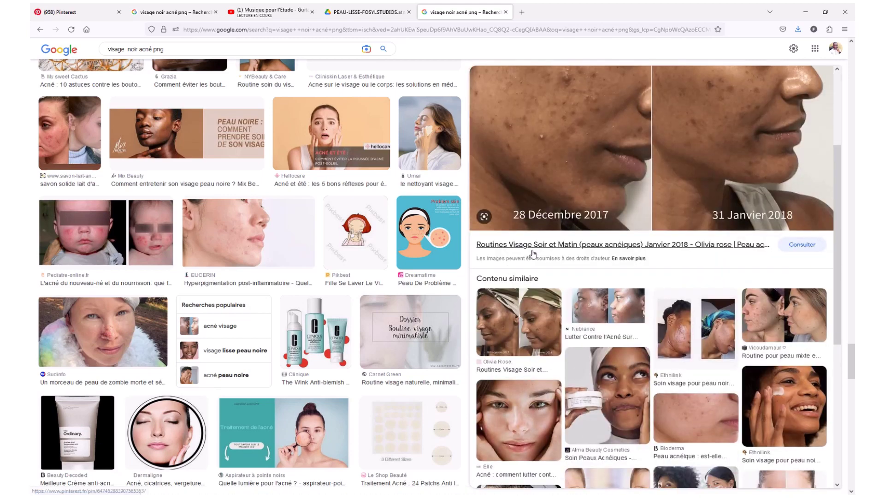
scroll(584, 207, up, 2)
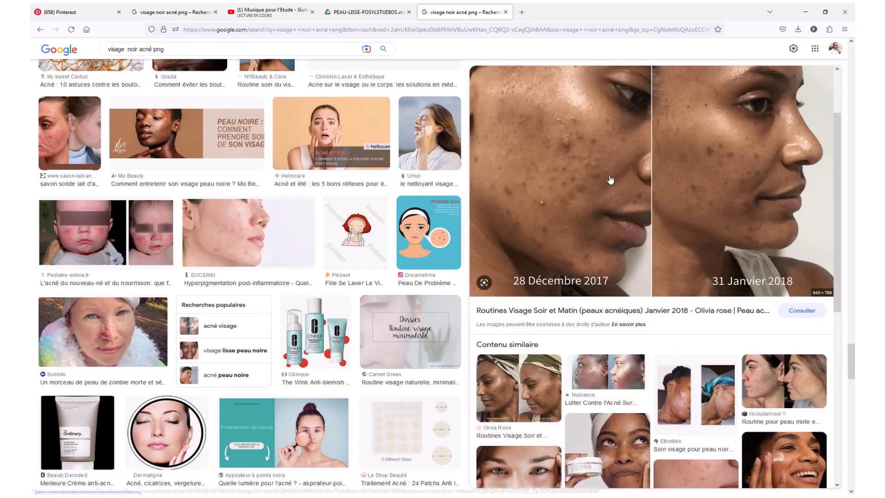
scroll(584, 207, up, 2)
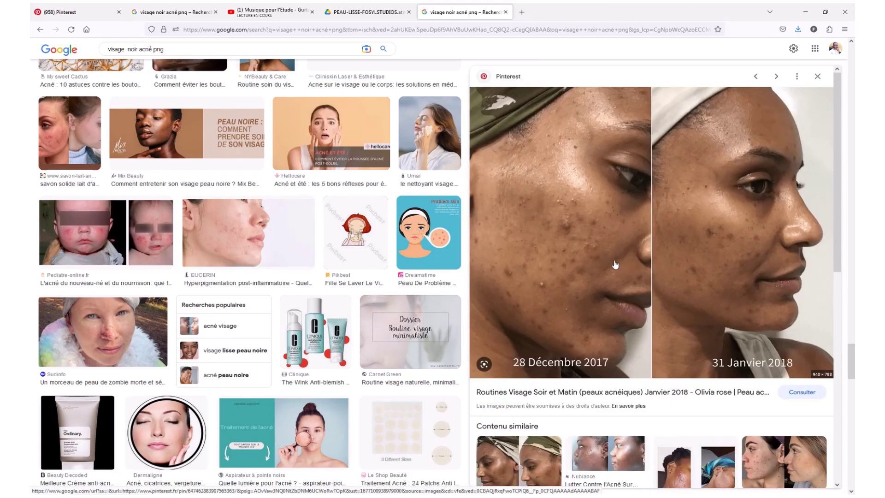
scroll(615, 264, down, 3)
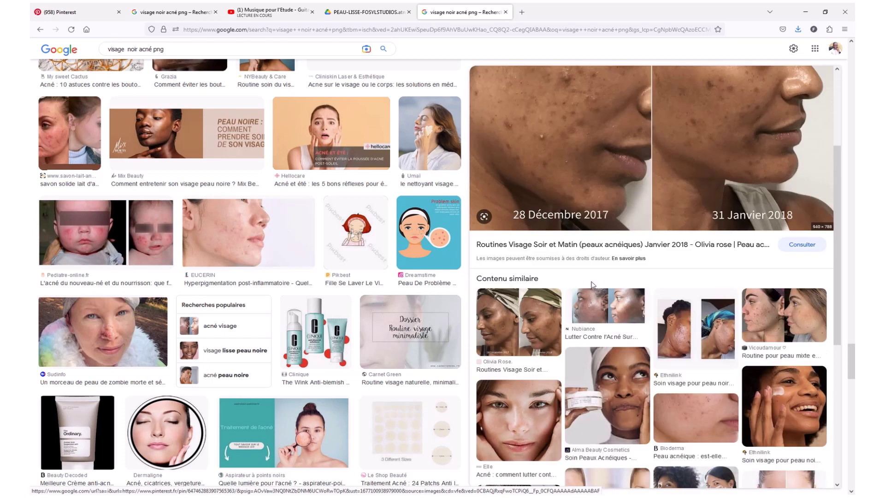
click(527, 304)
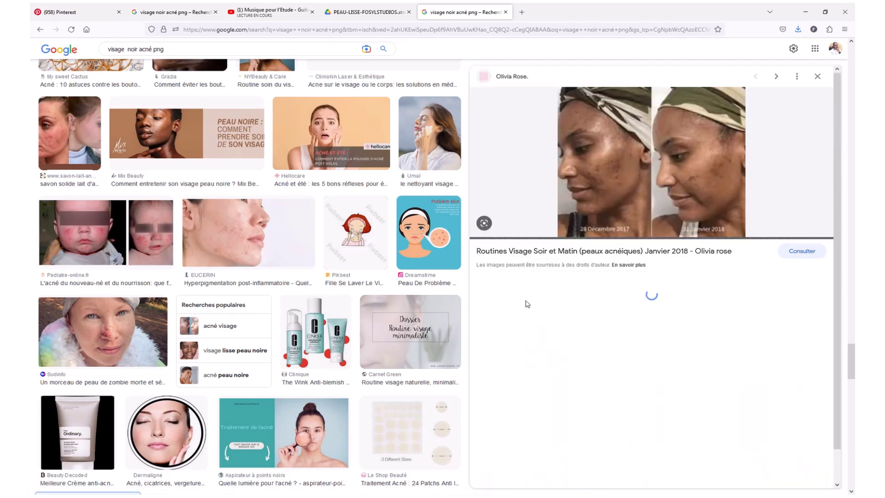
Step: Save the previewed headscarf photo in the retouche photo folder as "visage acné2.png"
right_click(626, 162)
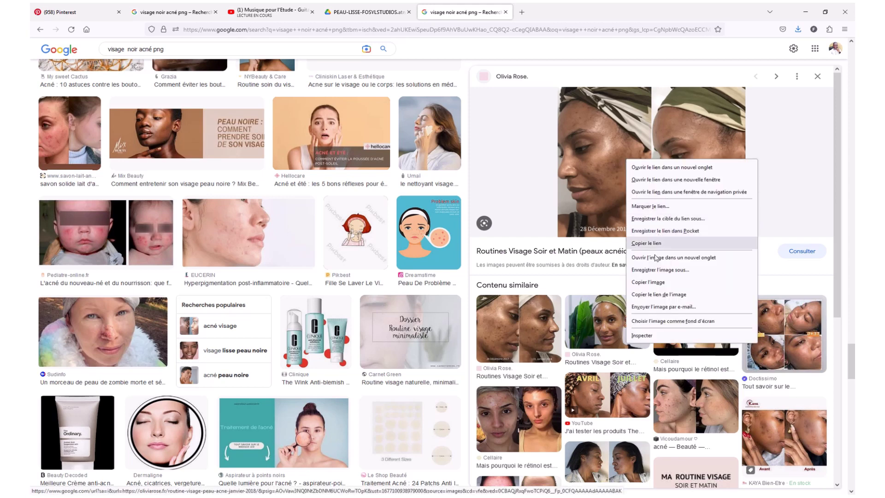
click(649, 270)
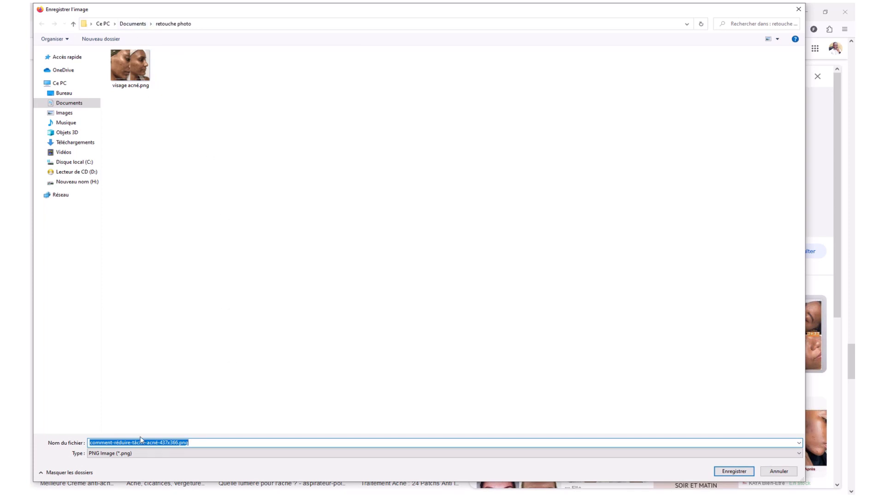
click(136, 74)
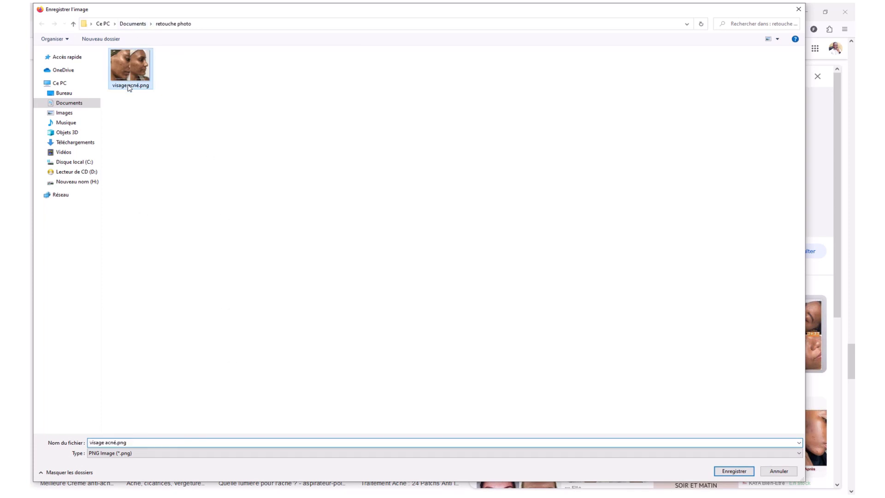
click(118, 441)
click(116, 442)
text(2)
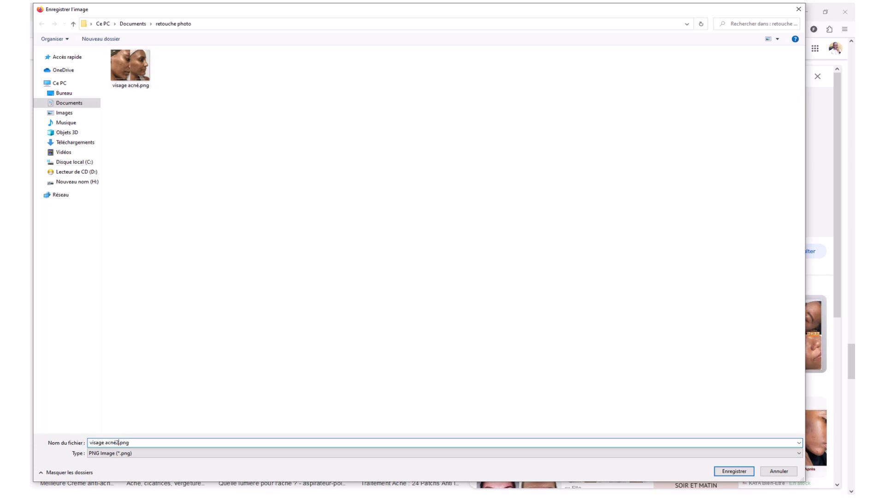
key(Return)
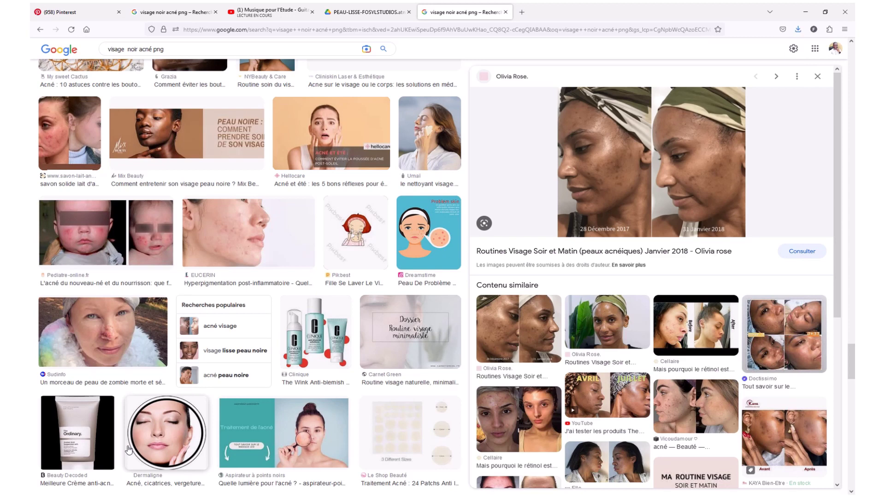
Step: Switch to Photoshop and open visage acné2.png from the retouche photo folder in Documents
click(119, 490)
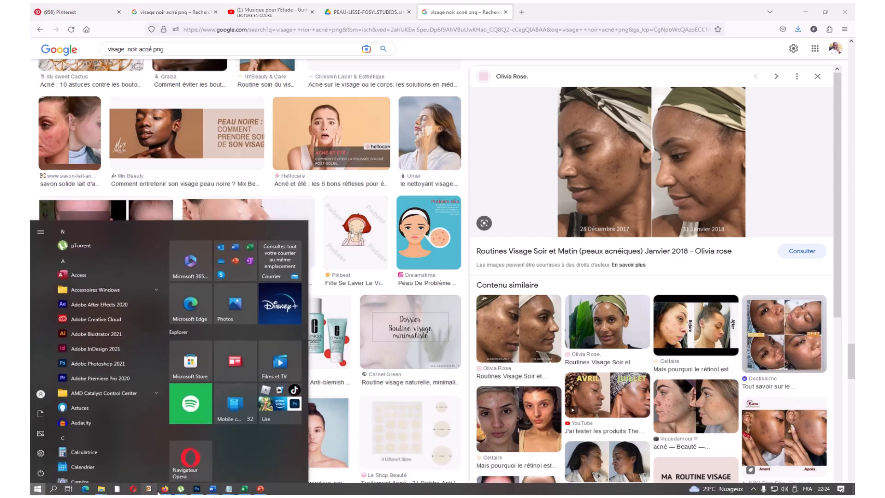
click(196, 488)
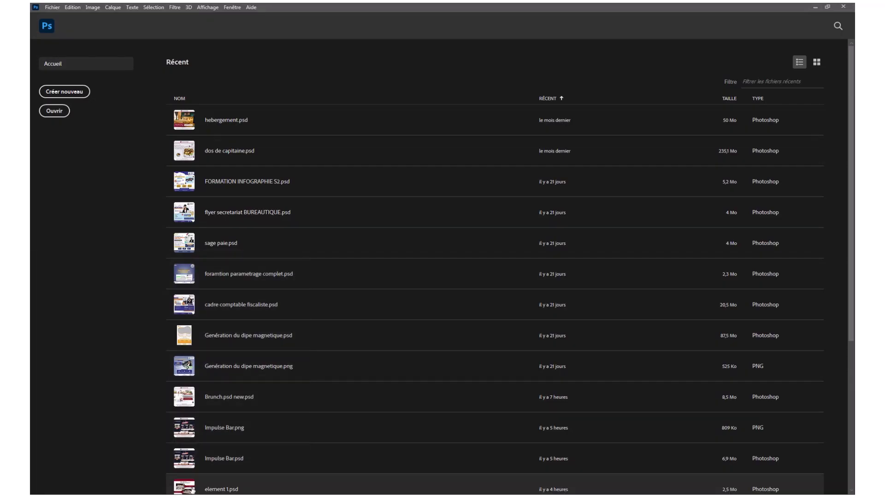
click(52, 8)
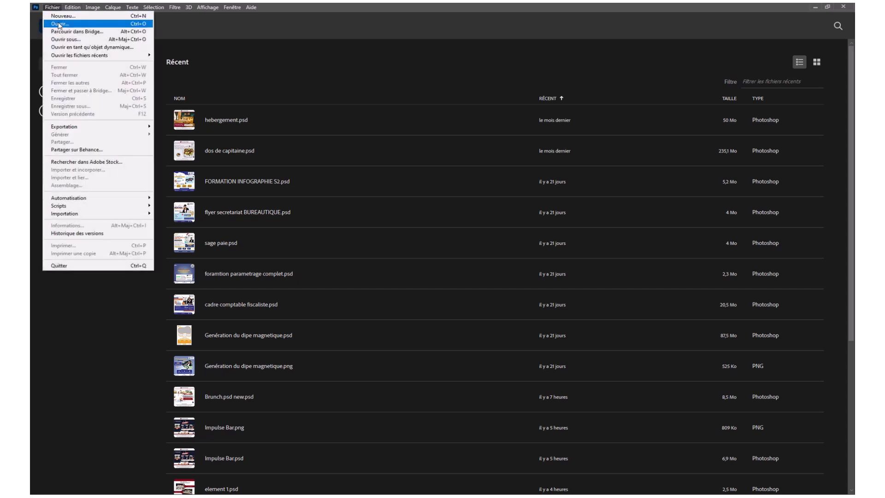
click(60, 20)
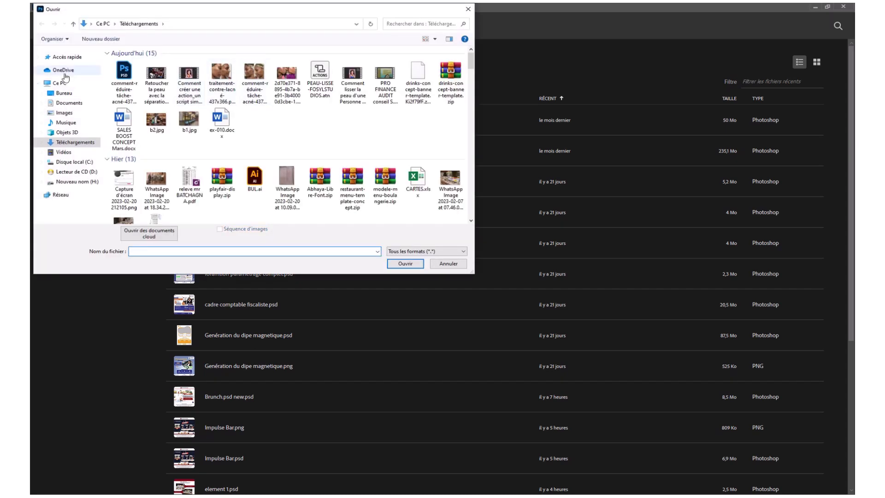
click(69, 103)
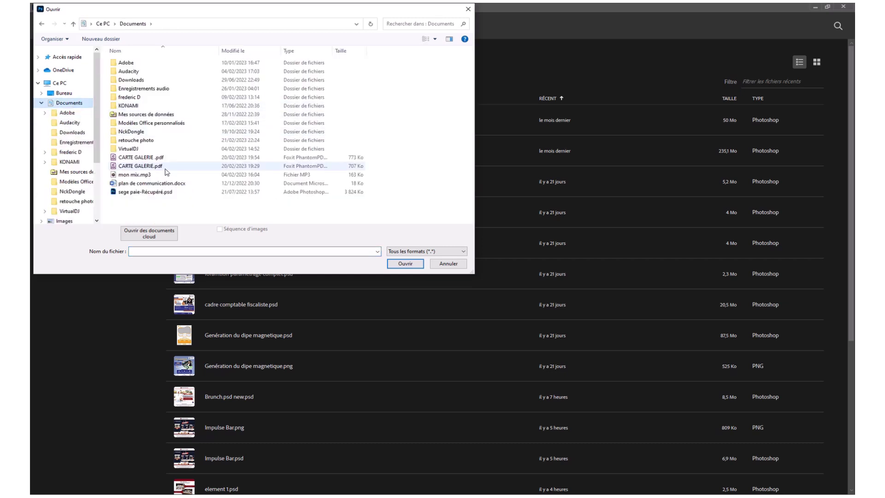
click(146, 140)
double_click(145, 141)
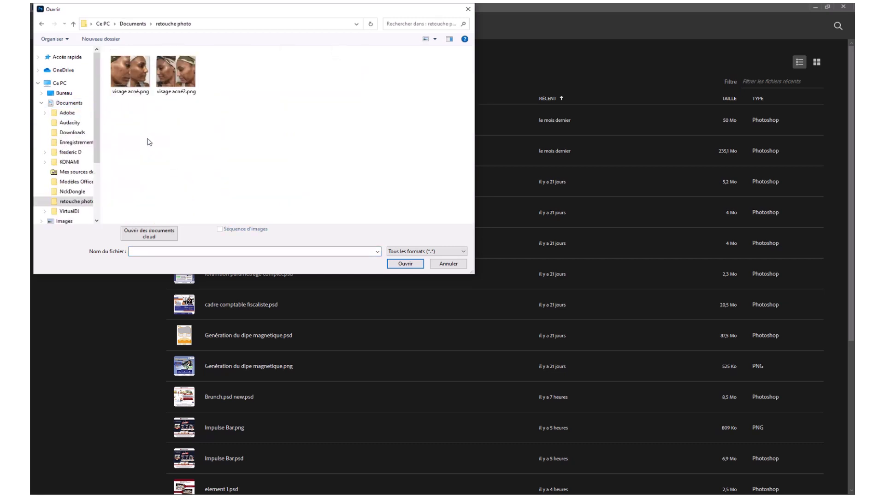
double_click(178, 74)
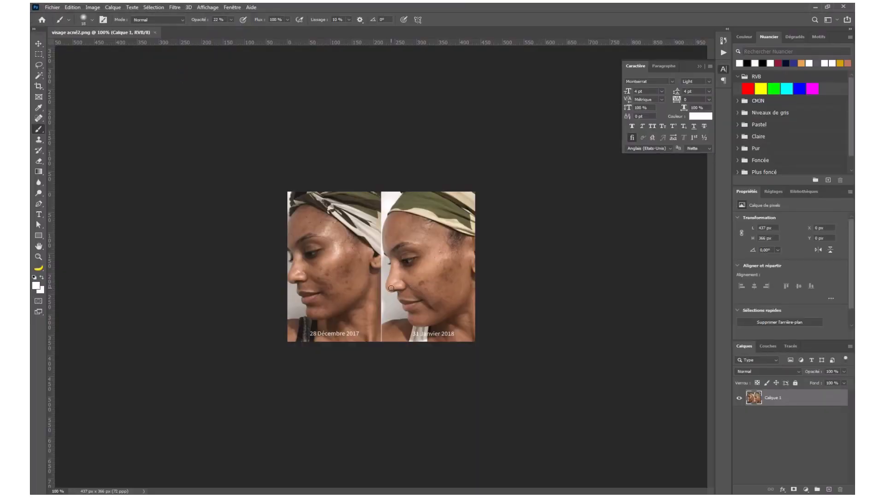
Step: Crop the image to the face dated 28 Décembre 2017, about 223 px wide, cutting away the second face
scroll(391, 288, up, 5)
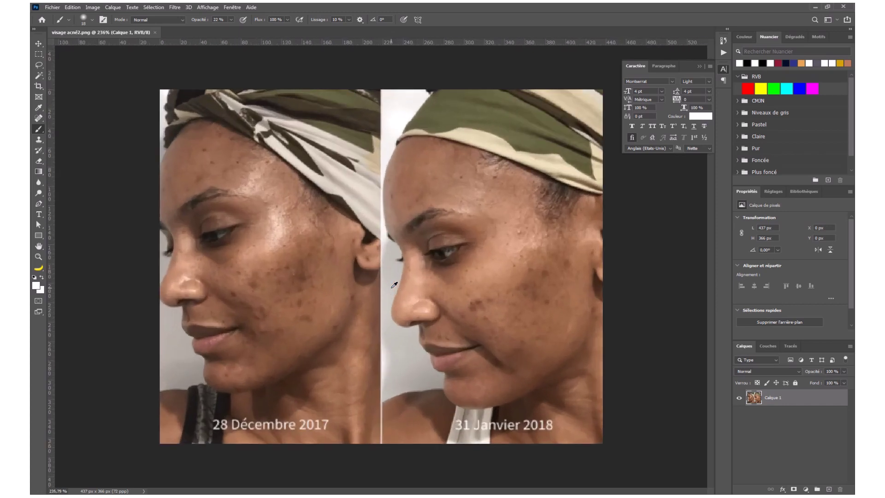
scroll(391, 288, up, 1)
scroll(391, 288, down, 1)
click(39, 44)
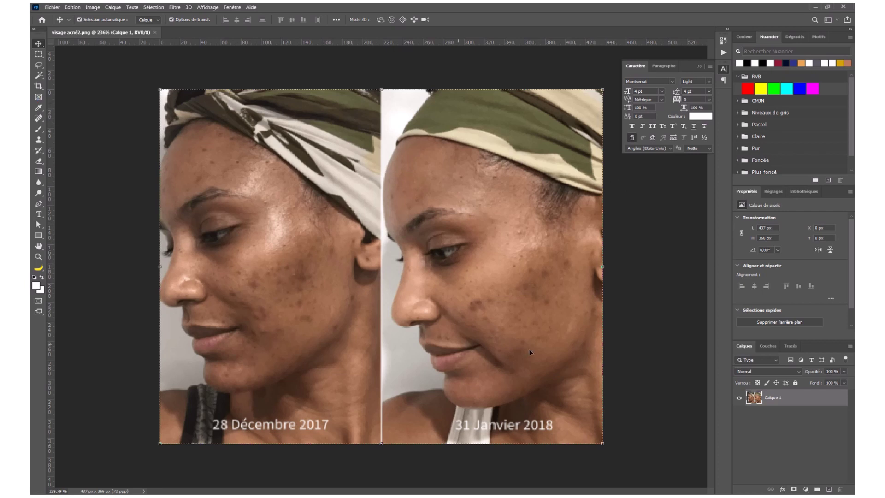
click(39, 86)
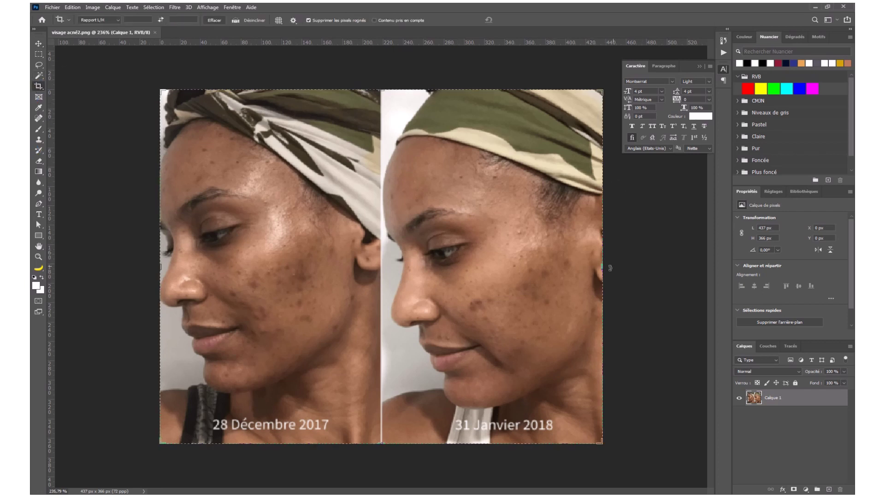
drag(600, 267, 494, 269)
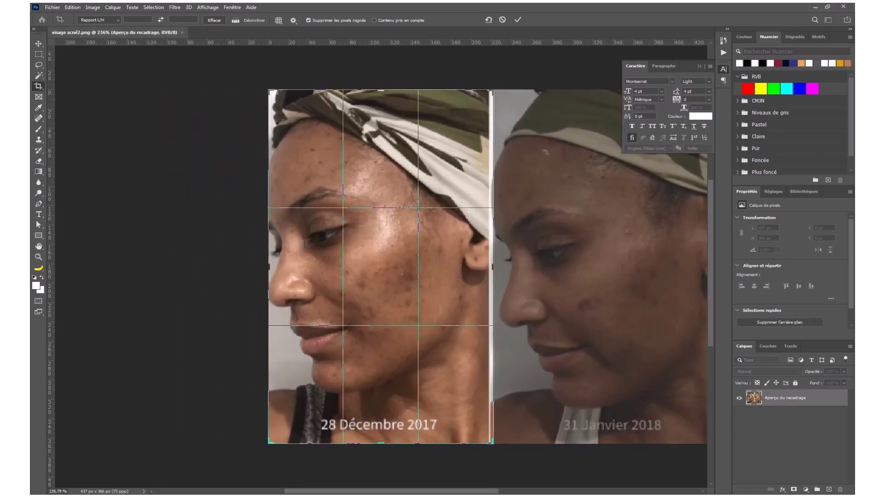
click(517, 20)
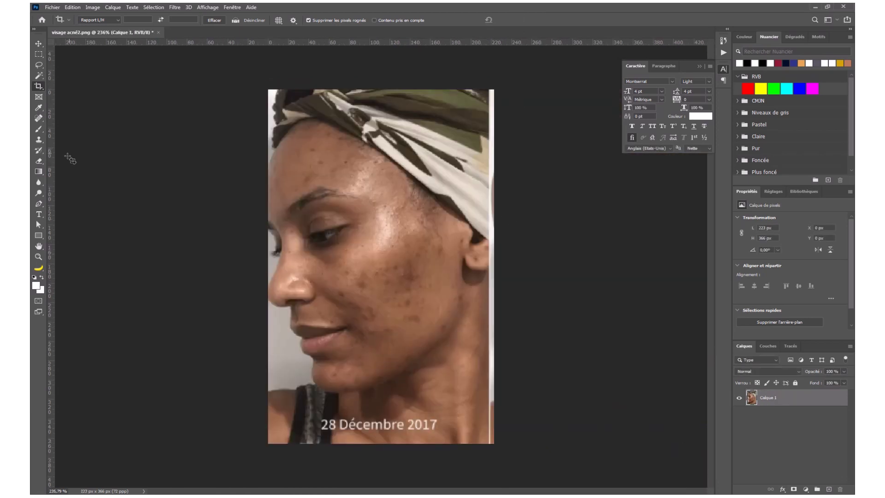
Step: Crop off the white strip beside the neck and the date caption, leaving the image about 219 by 335 px
click(39, 87)
drag(493, 268, 490, 267)
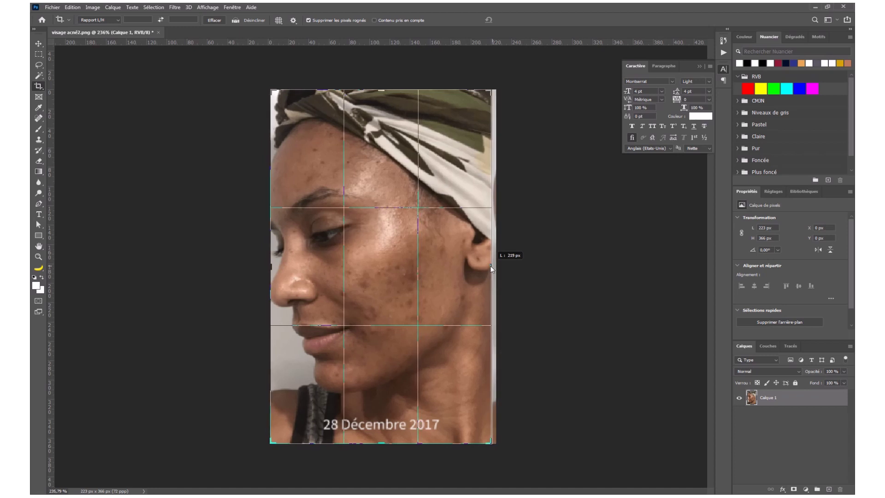
click(520, 20)
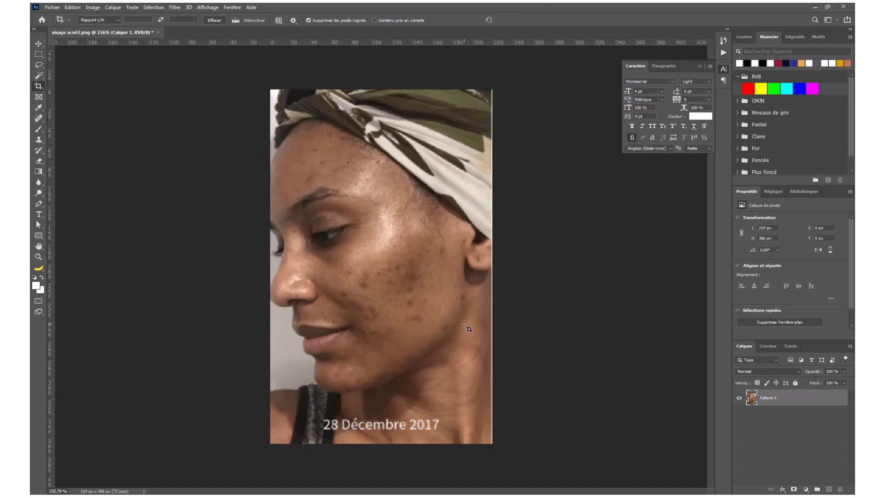
click(38, 87)
mouse_move(380, 442)
mouse_down()
mouse_move(381, 421)
mouse_move(381, 428)
mouse_up()
click(518, 20)
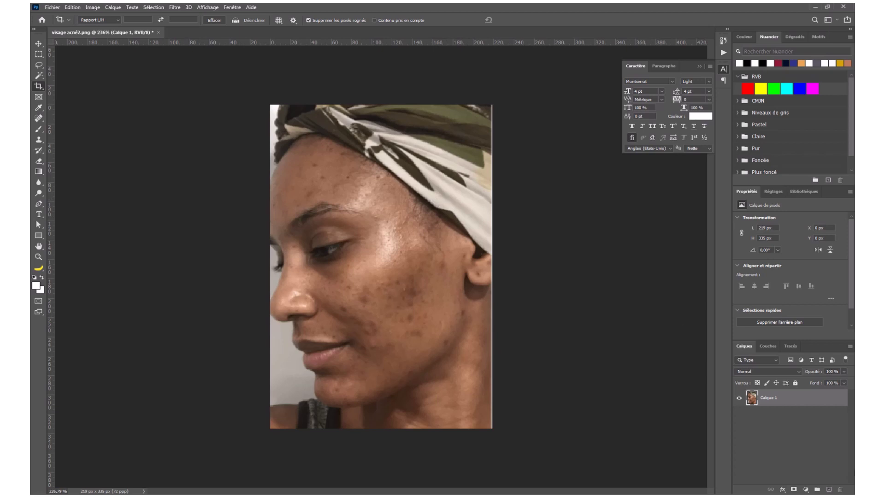
Step: Switch to the Move tool and duplicate the face layer Calque 1
click(40, 44)
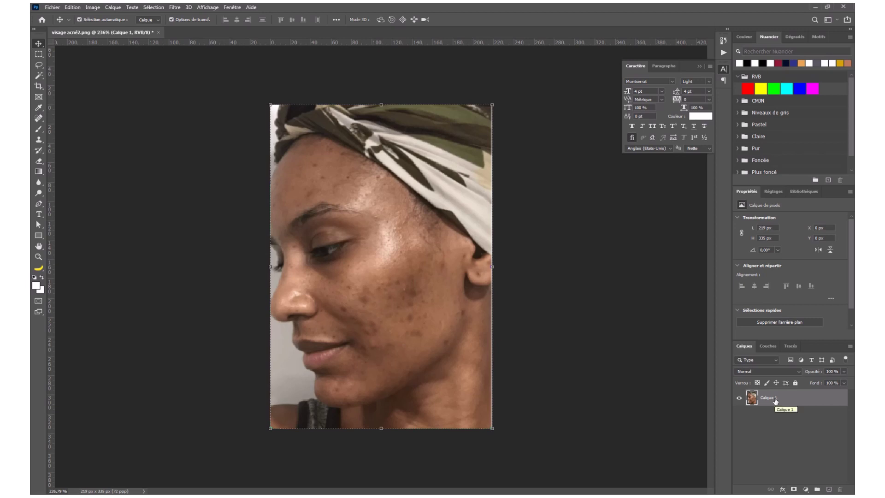
key(ctrl+j)
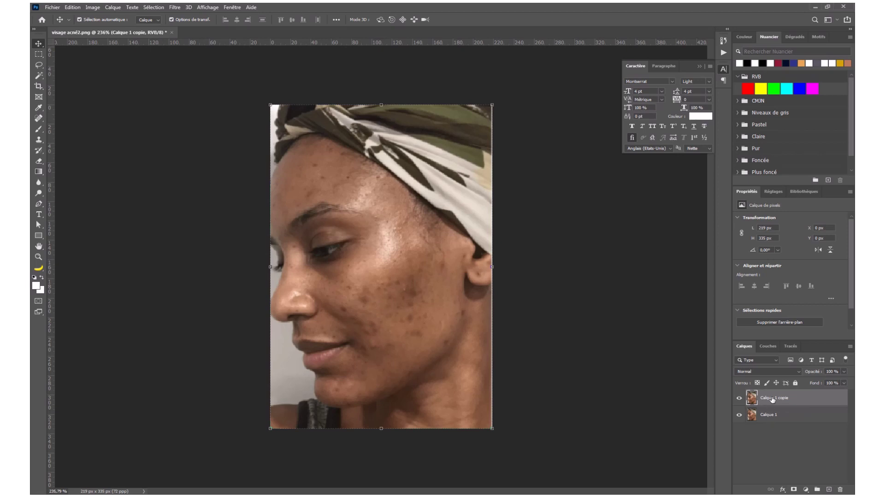
Step: Delete the face layer copy and duplicate Calque 1 again
key(Delete)
drag(772, 399, 828, 489)
Step: Remove the dark spots across the forehead of Calque 1 copie with the Spot Healing Brush
click(39, 118)
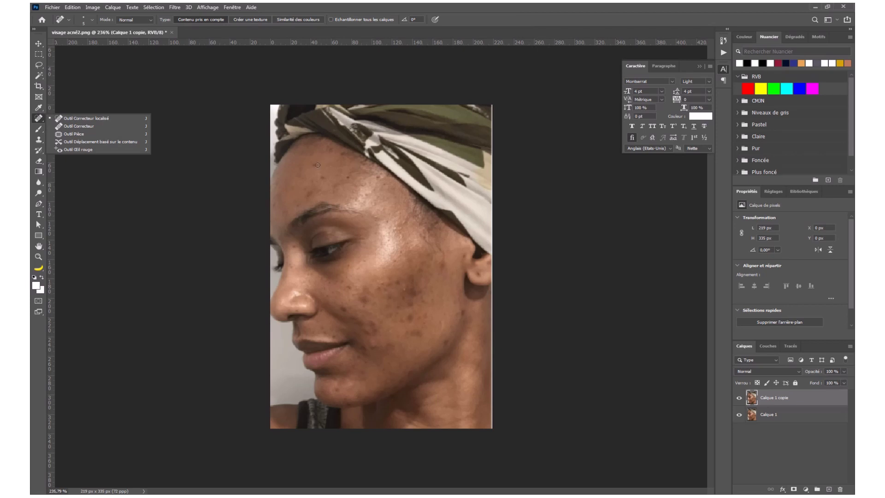
click(343, 177)
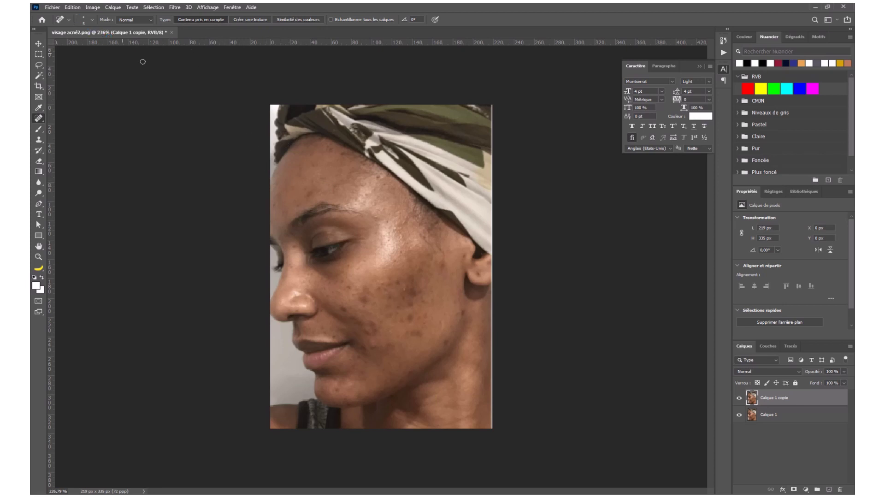
alt+right_click(344, 199)
click(311, 192)
click(304, 188)
click(302, 166)
click(368, 187)
Step: Shrink the healing brush and remove the acne marks across the cheek, from beside the nose to the ear and the mouth corner
alt+right_click(402, 271)
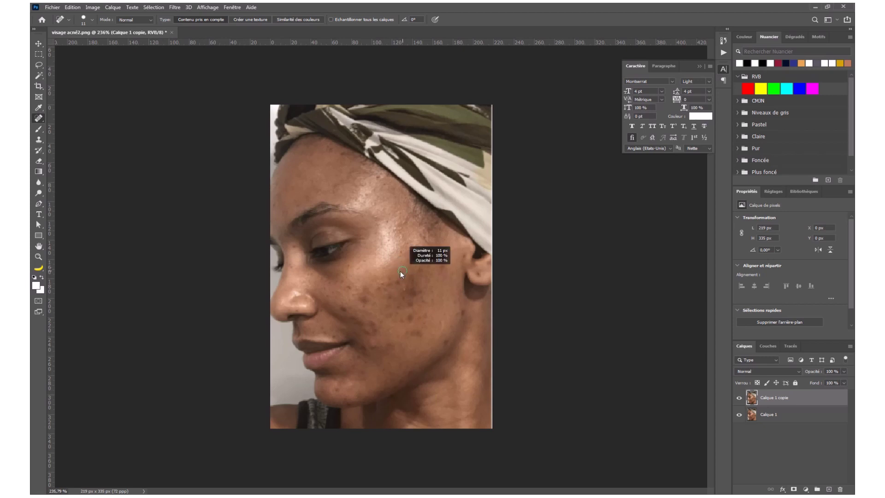
alt+right_click(370, 295)
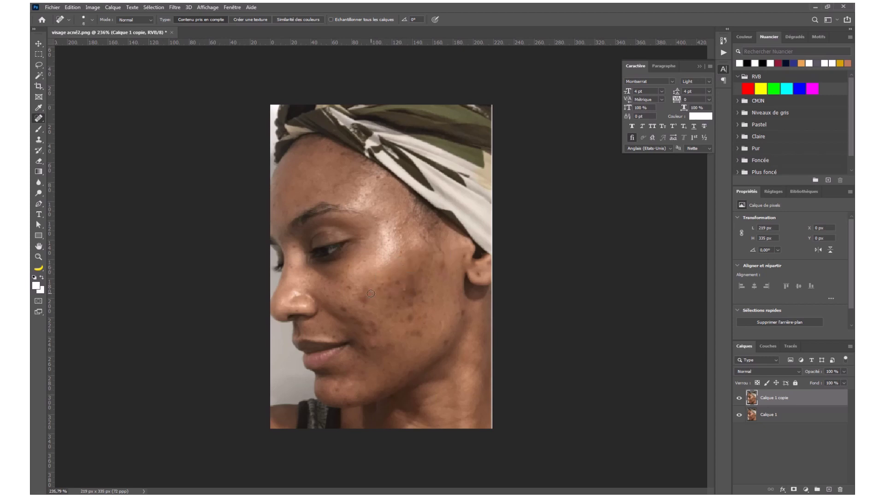
click(349, 287)
click(345, 309)
click(364, 301)
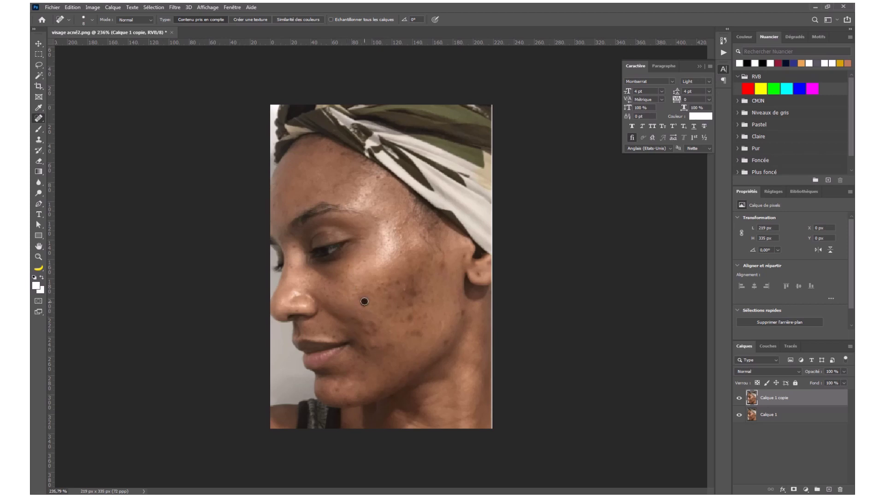
click(404, 290)
click(398, 284)
click(390, 295)
click(380, 287)
click(385, 283)
click(445, 262)
click(443, 264)
click(463, 313)
click(418, 333)
click(418, 333)
click(425, 315)
click(417, 317)
click(410, 300)
click(413, 286)
click(411, 311)
click(409, 301)
click(402, 320)
click(397, 311)
click(401, 308)
click(389, 307)
click(385, 315)
click(376, 329)
click(370, 332)
click(376, 345)
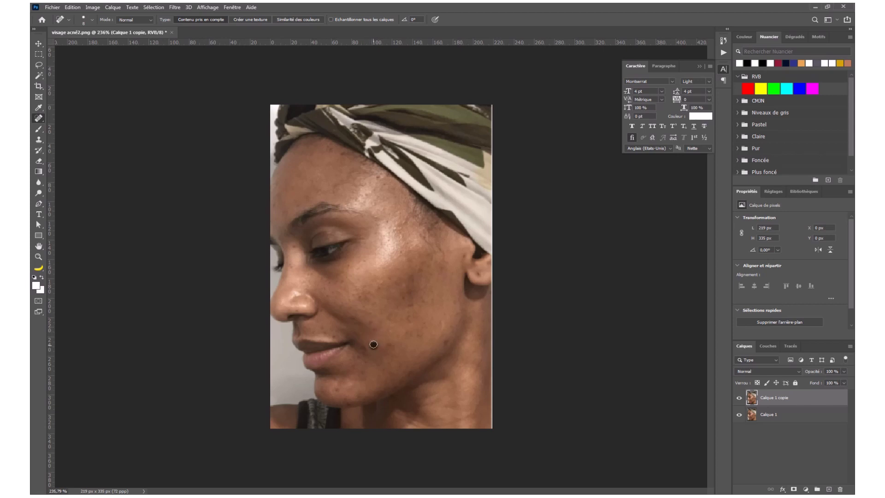
click(442, 342)
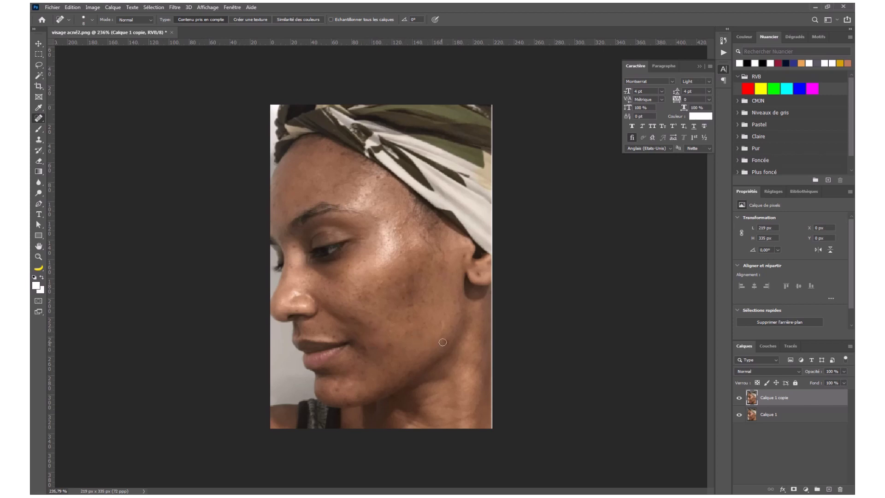
Step: Heal the remaining marks on the upper cheek, around the mouth corner and above the lips
click(464, 256)
click(411, 277)
click(420, 266)
click(410, 262)
click(372, 343)
click(385, 345)
click(371, 331)
click(359, 363)
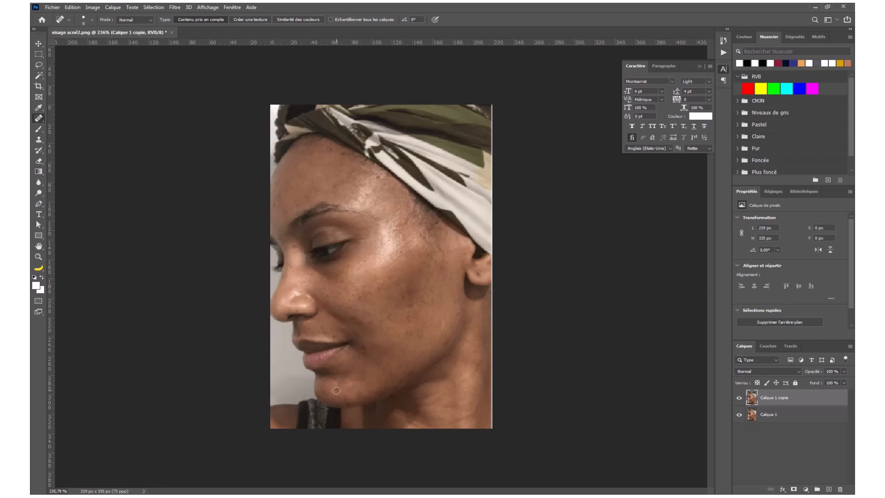
click(364, 362)
click(365, 350)
click(352, 361)
click(329, 334)
click(324, 327)
click(309, 332)
click(367, 322)
click(354, 319)
click(361, 295)
Step: Heal the small marks on the nose, around the eyebrow, on the upper forehead and temple, and along the jawline
click(295, 246)
click(292, 266)
click(295, 204)
click(307, 197)
click(374, 184)
click(376, 181)
click(376, 181)
click(390, 239)
click(412, 303)
click(382, 390)
click(392, 386)
click(403, 380)
click(409, 371)
Step: With a smaller healing brush, clean the fine spots on the cheek, under the eye and beside the nose
scroll(403, 372, up, 2)
scroll(403, 373, up, 3)
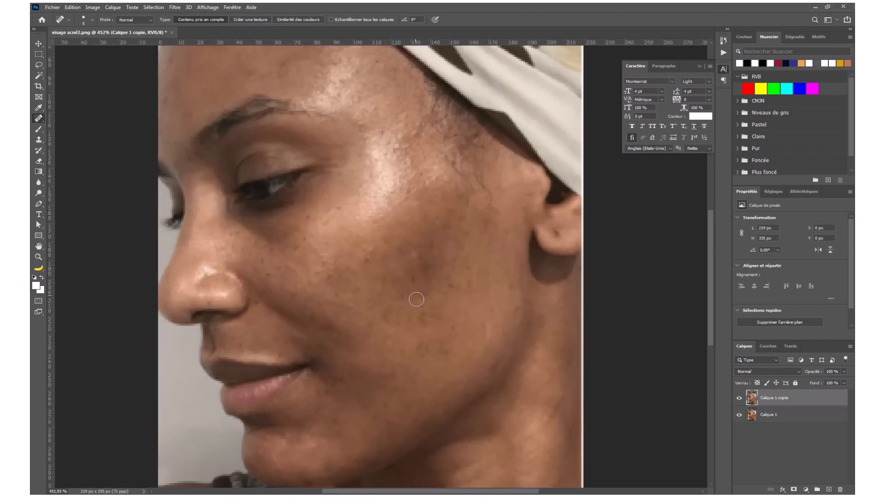
key(bracketleft)
key(bracketleft)
key(bracketleft)
key(bracketleft)
click(382, 316)
click(368, 251)
click(327, 276)
click(338, 298)
click(316, 271)
click(296, 249)
click(304, 237)
click(308, 216)
click(338, 213)
click(330, 220)
click(253, 303)
click(269, 275)
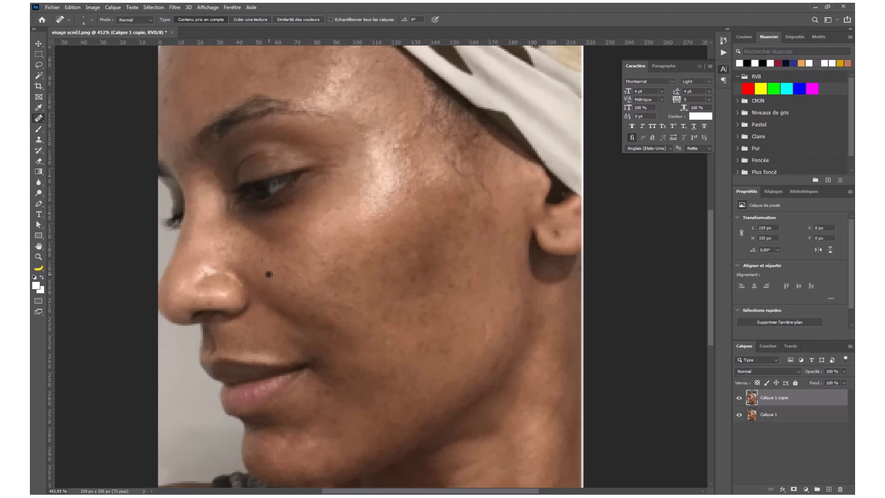
click(273, 248)
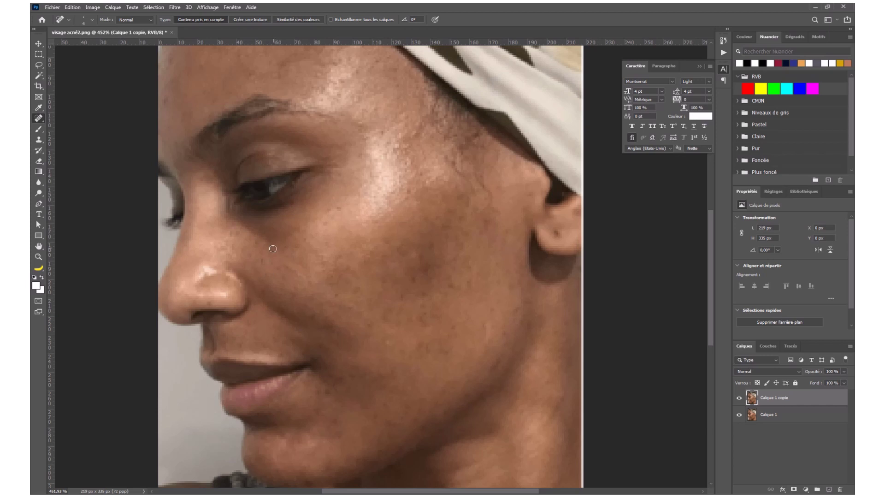
click(237, 233)
Step: Heal the leftover fine blemishes on the lower cheek, along the jaw and in front of the ear
scroll(354, 333, down, 3)
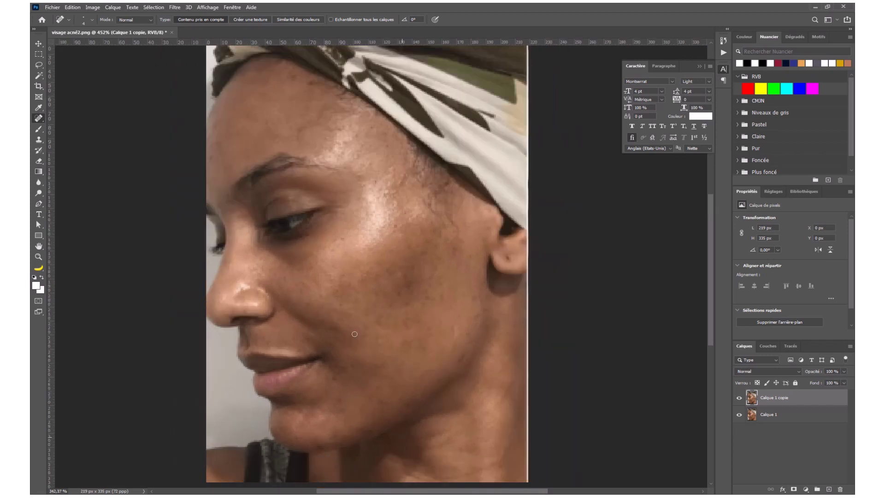
scroll(354, 333, up, 2)
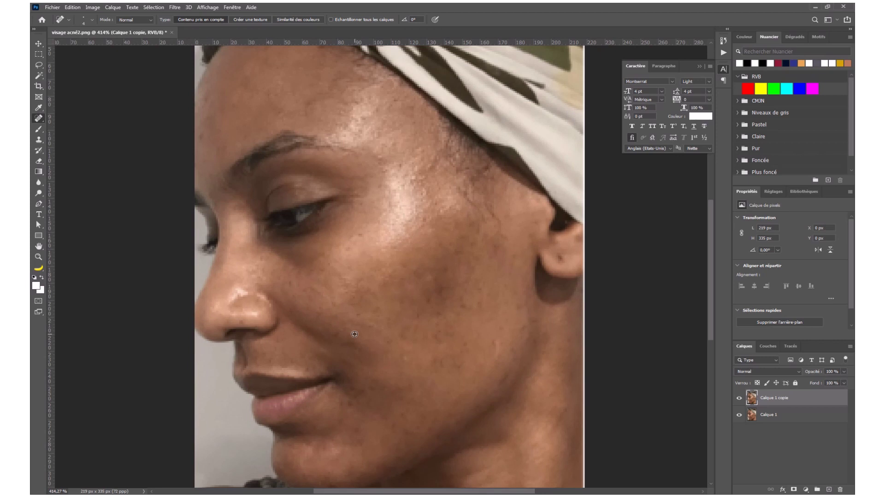
scroll(354, 334, down, 2)
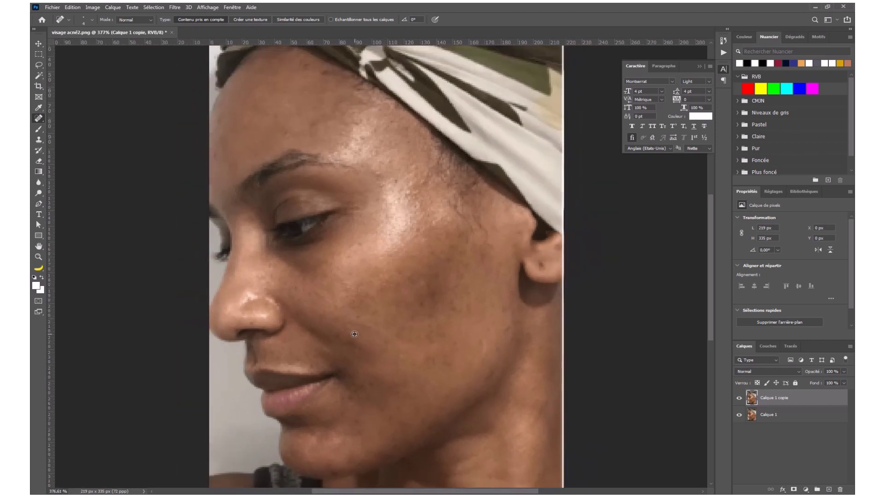
scroll(355, 333, up, 2)
scroll(354, 333, down, 1)
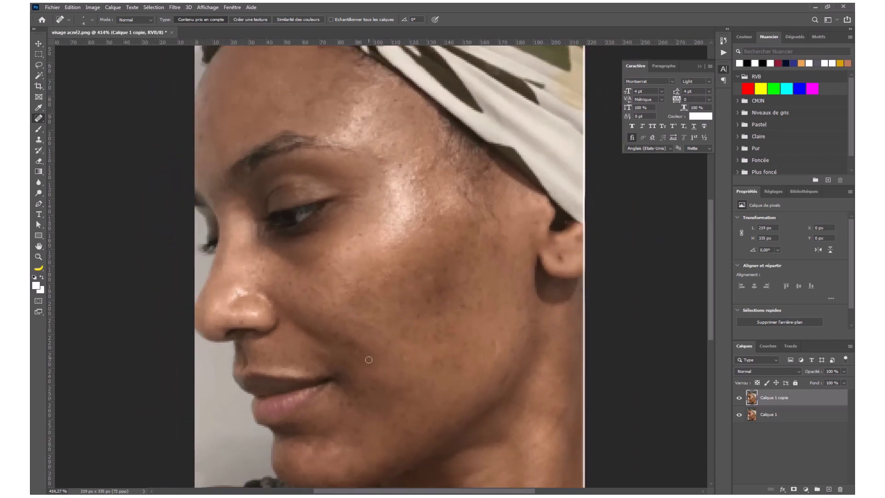
click(402, 413)
scroll(382, 405, up, 2)
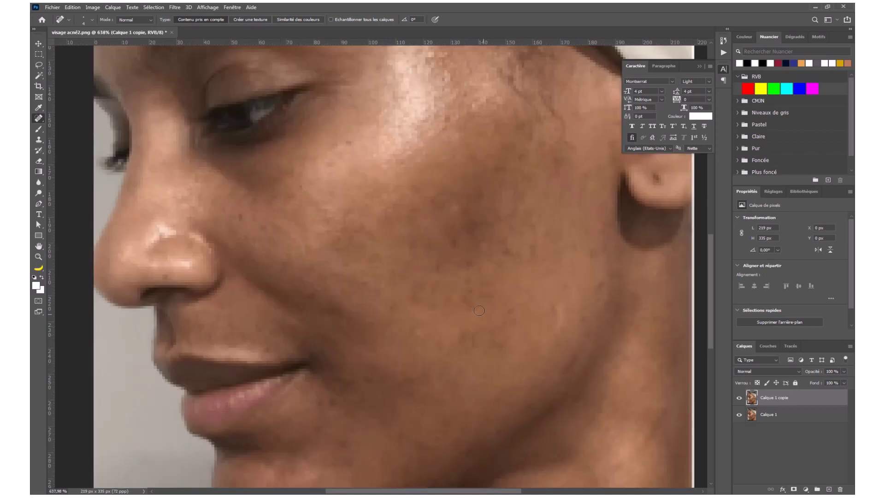
click(453, 244)
click(509, 250)
click(512, 312)
click(567, 287)
click(586, 321)
click(568, 364)
click(593, 253)
scroll(478, 316, down, 2)
scroll(445, 313, down, 3)
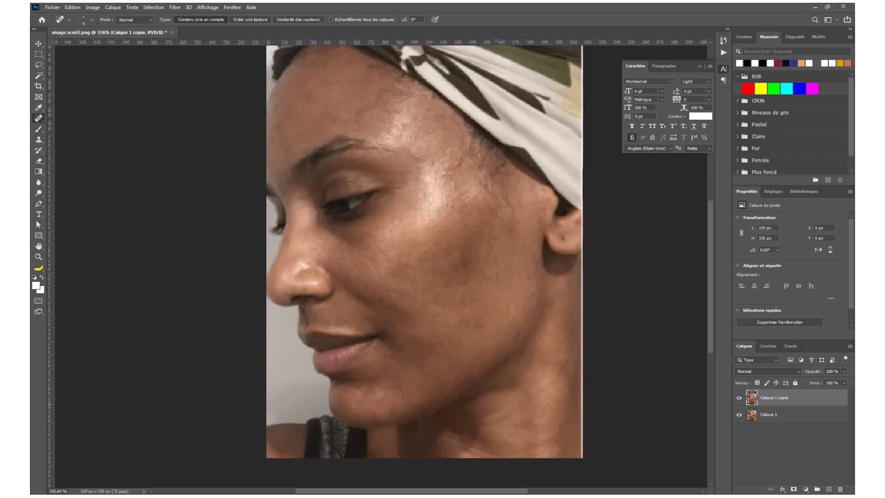
Step: Toggle the visibility of Calque 1 copie to compare the healed skin with the original photo
click(738, 398)
click(739, 398)
click(739, 398)
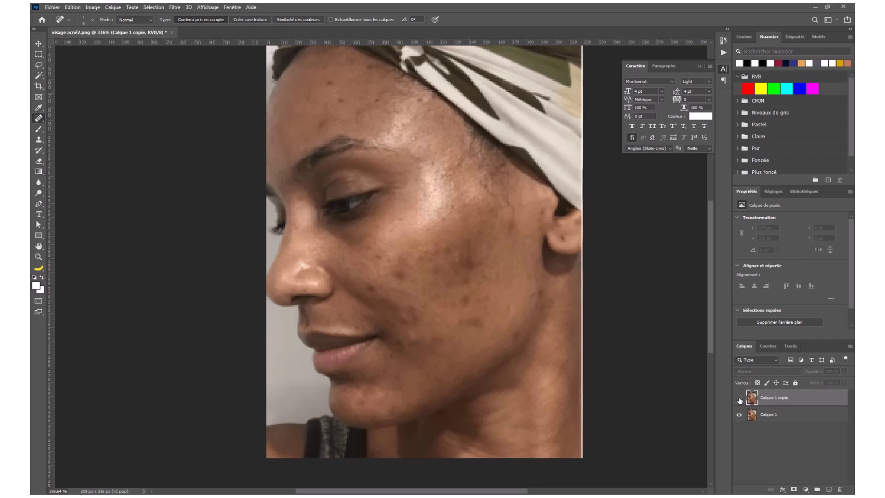
click(739, 398)
click(739, 398)
click(739, 397)
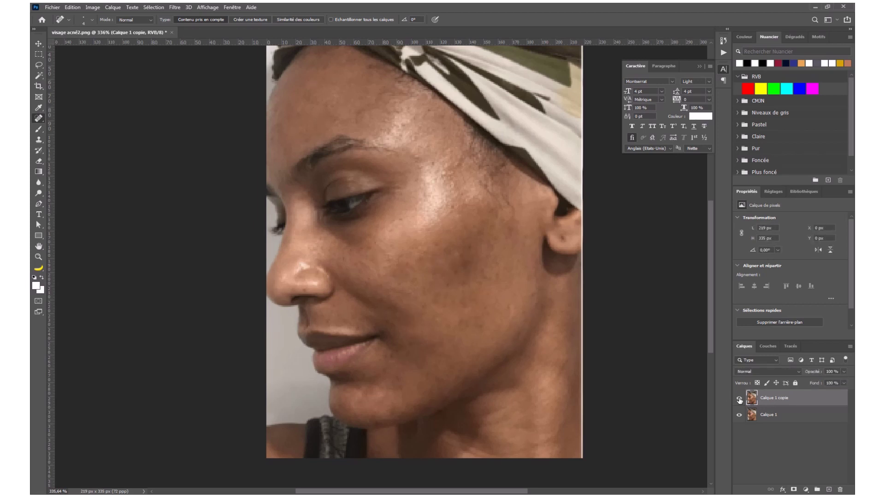
click(739, 397)
click(739, 397)
click(739, 398)
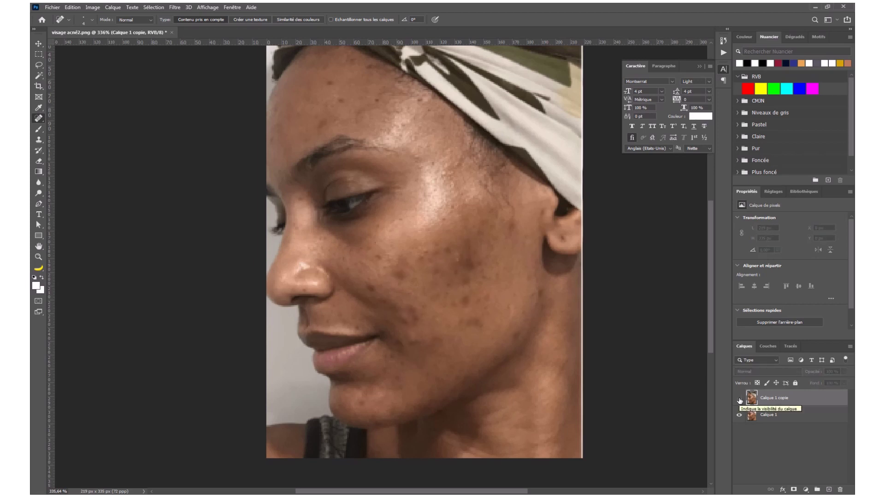
click(739, 398)
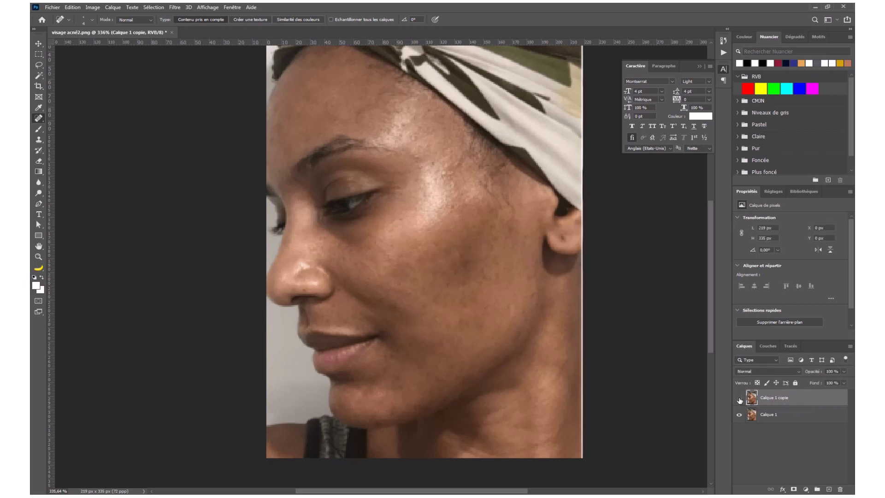
click(739, 399)
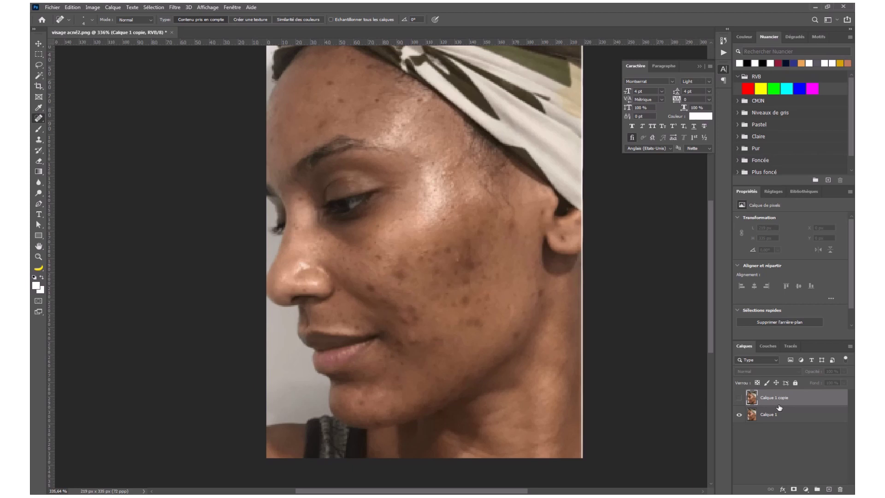
click(739, 398)
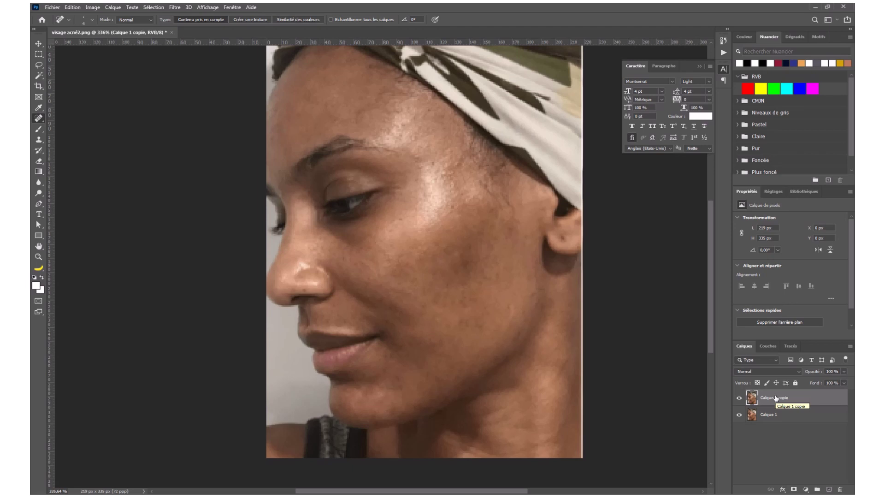
Step: Duplicate the healed layer Calque 1 copie and name the new layer traitée
key(ctrl+j)
text(traitée)
click(798, 401)
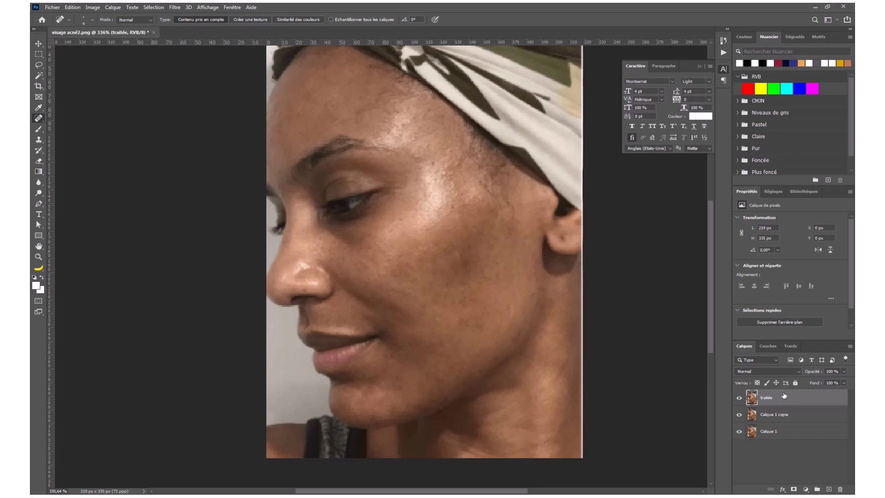
Step: Apply a High Pass (Passe-haut) filter to the traitée layer with a radius of about 3 pixels
click(174, 7)
mouse_move(197, 187)
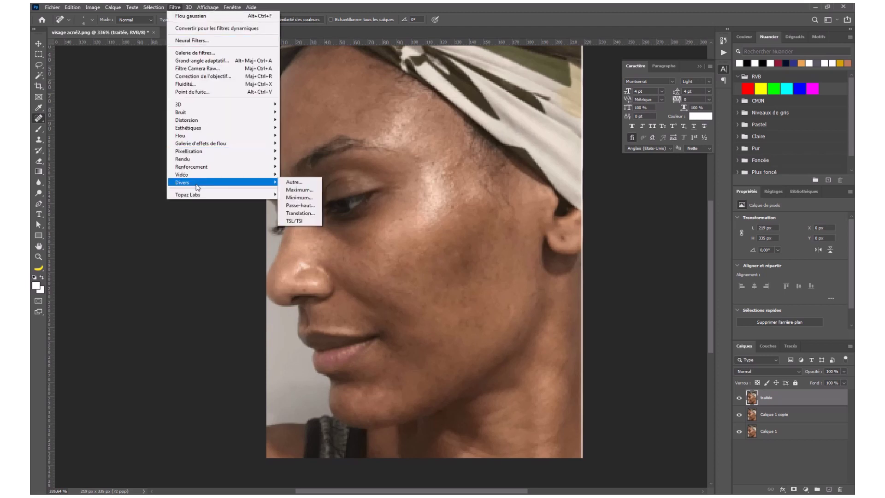
click(307, 206)
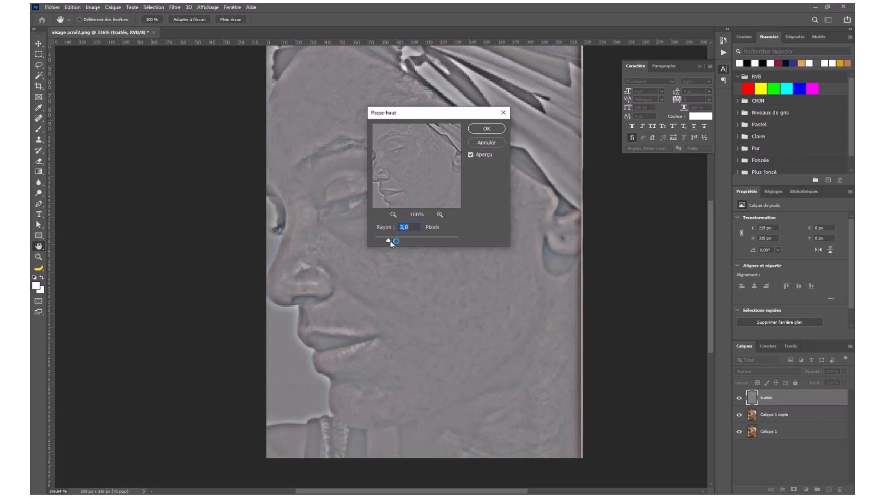
drag(390, 240, 420, 241)
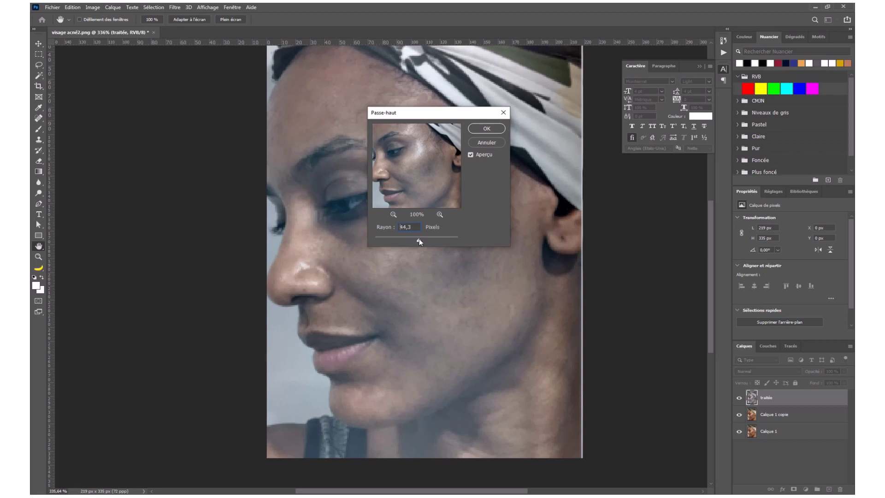
drag(417, 240, 391, 239)
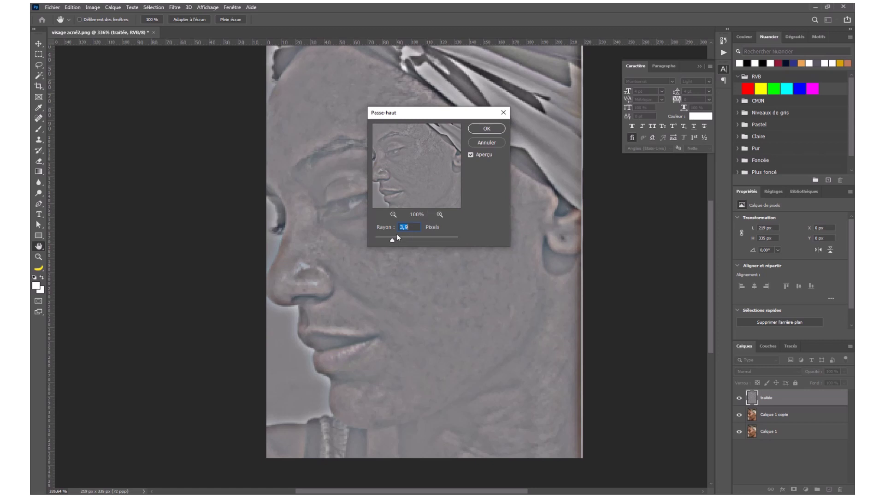
drag(392, 238, 387, 239)
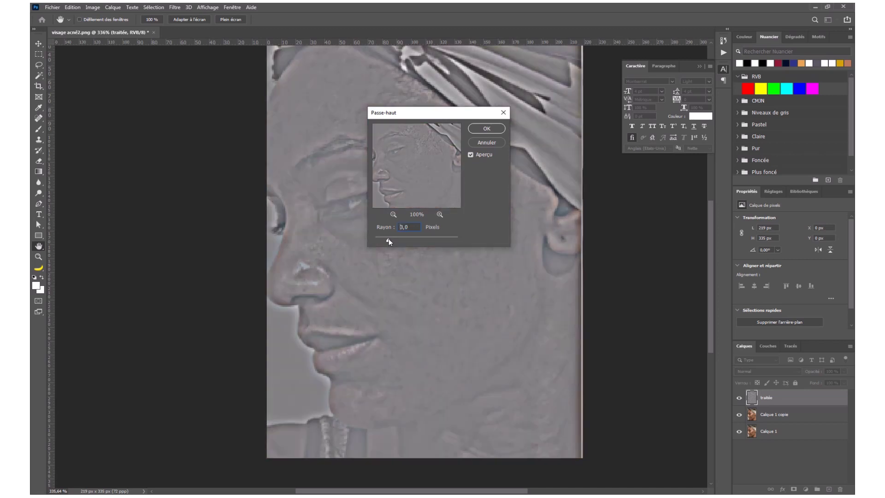
drag(388, 239, 386, 238)
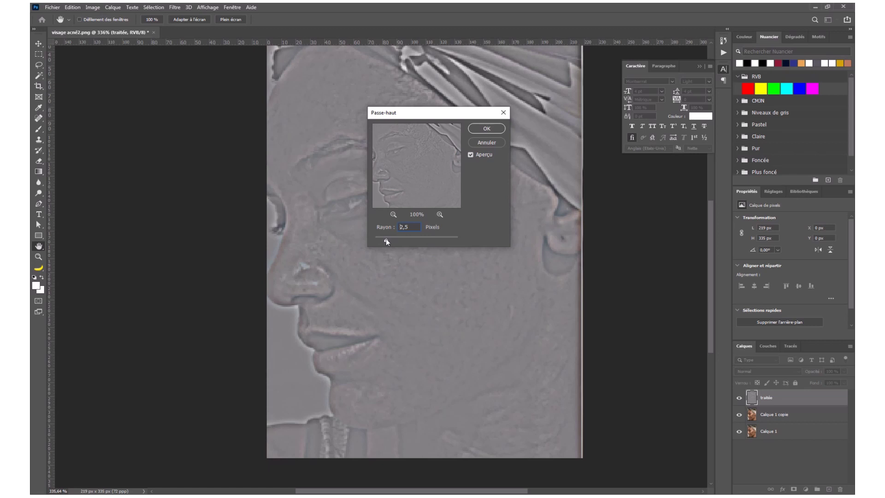
drag(386, 238, 384, 239)
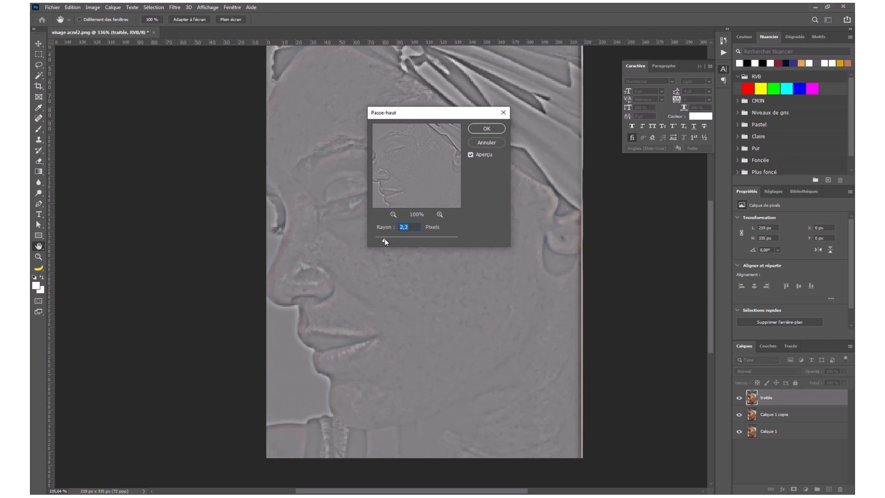
drag(384, 239, 388, 239)
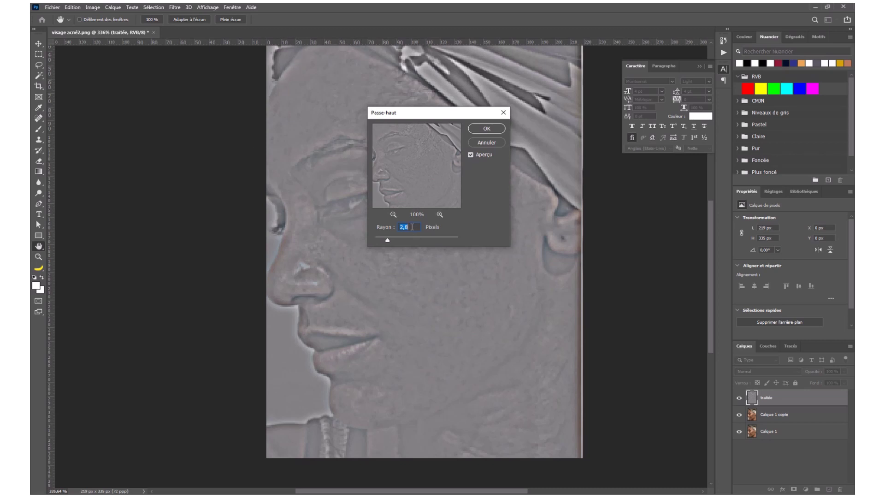
key(Up)
key(Up)
click(486, 129)
key(j)
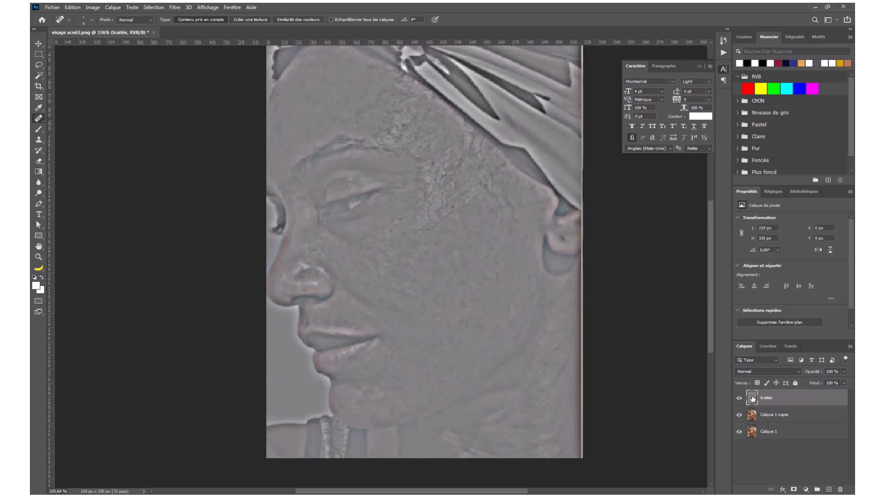
Step: Invert the traitée layer and apply a Gaussian Blur (Flou gaussien) with a radius of 1.0 pixel
key(ctrl+i)
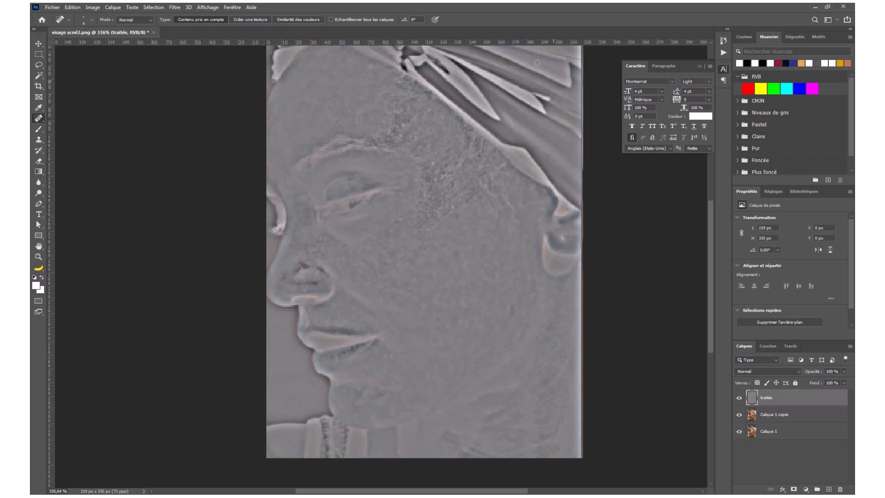
click(177, 9)
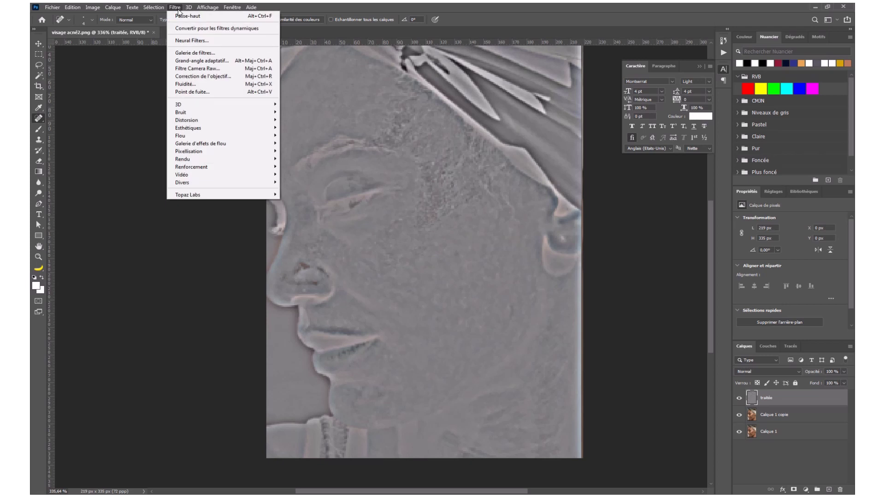
mouse_move(214, 137)
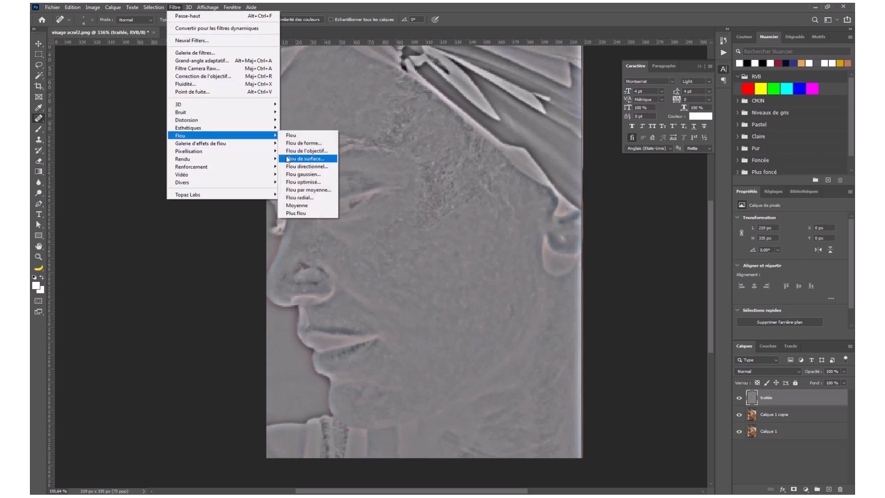
click(308, 177)
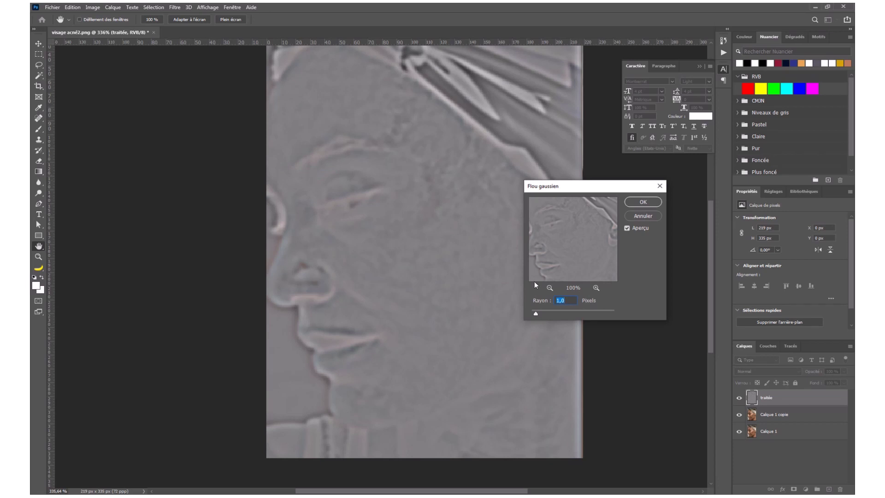
drag(536, 314, 566, 315)
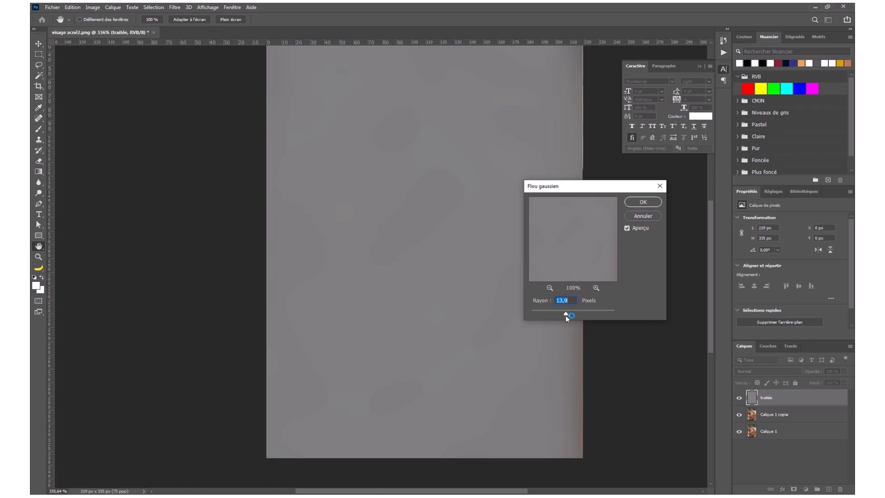
drag(566, 315, 543, 312)
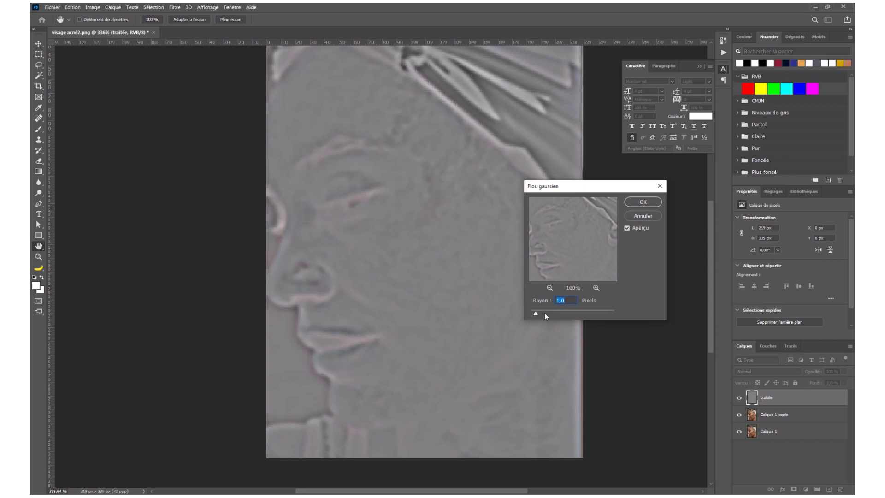
click(643, 202)
key(j)
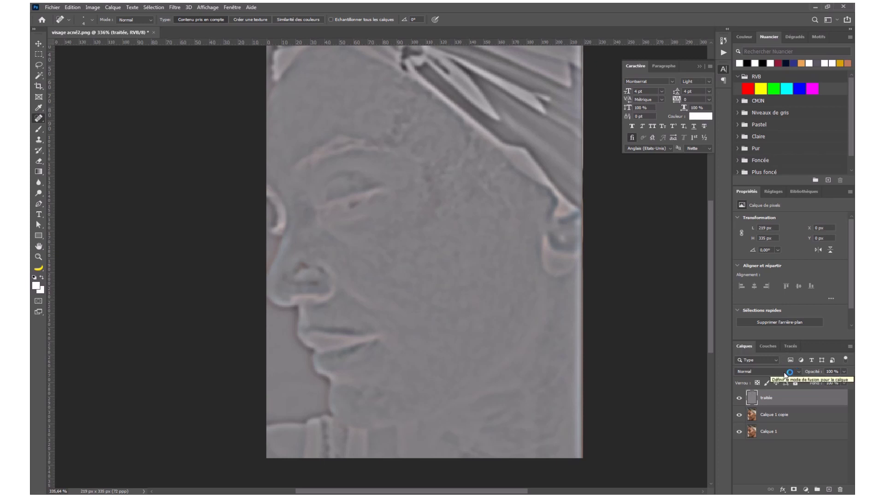
Step: Set the traitée layer's blend mode to Linear Light (Lumière linéaire) and add a layer mask inverted to black
click(793, 373)
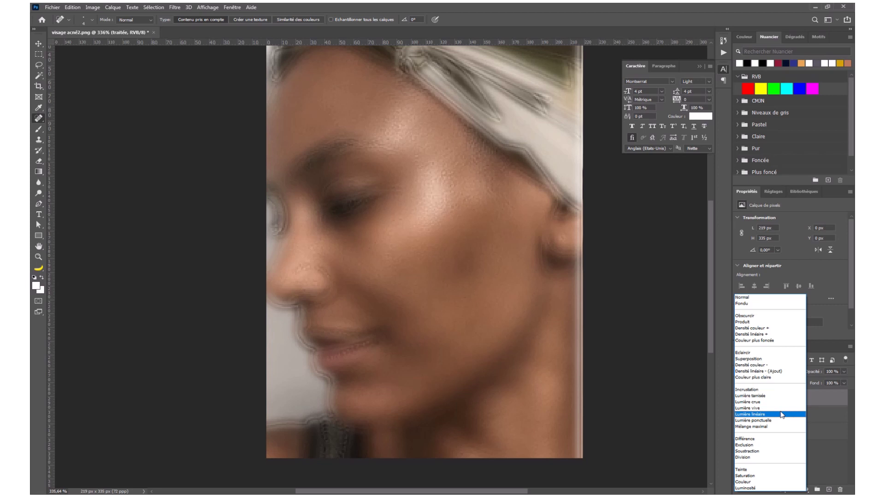
click(781, 413)
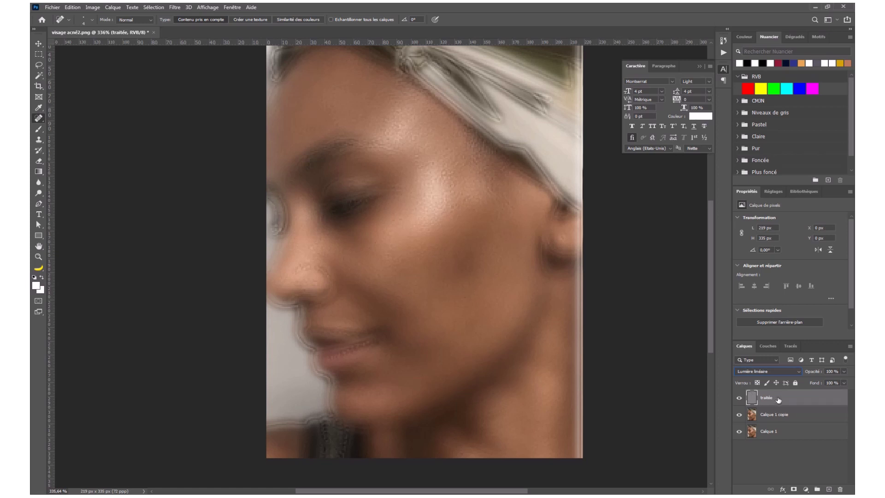
click(793, 490)
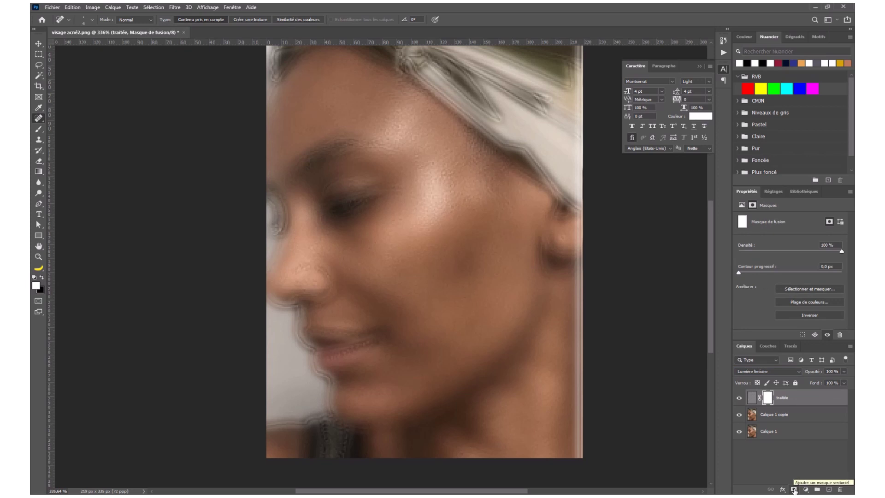
key(ctrl+i)
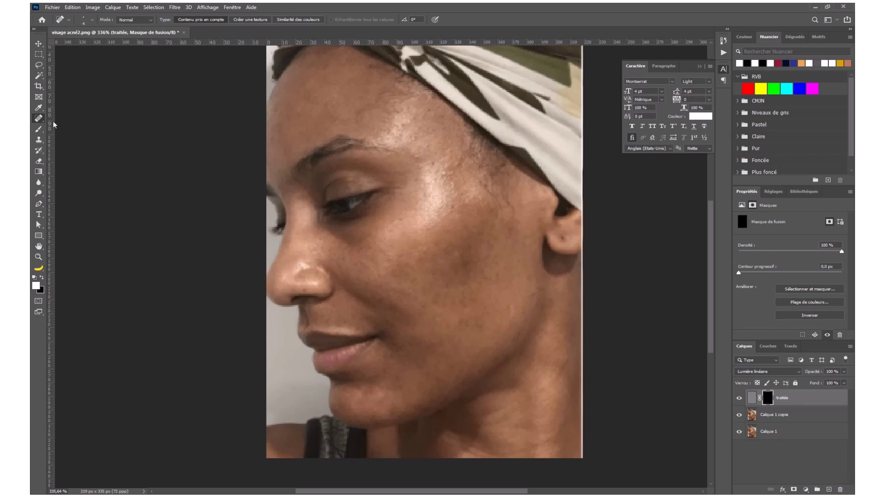
Step: Paint white on the traitée mask with a soft brush at 100% opacity to smooth the cheek and jaw
click(38, 129)
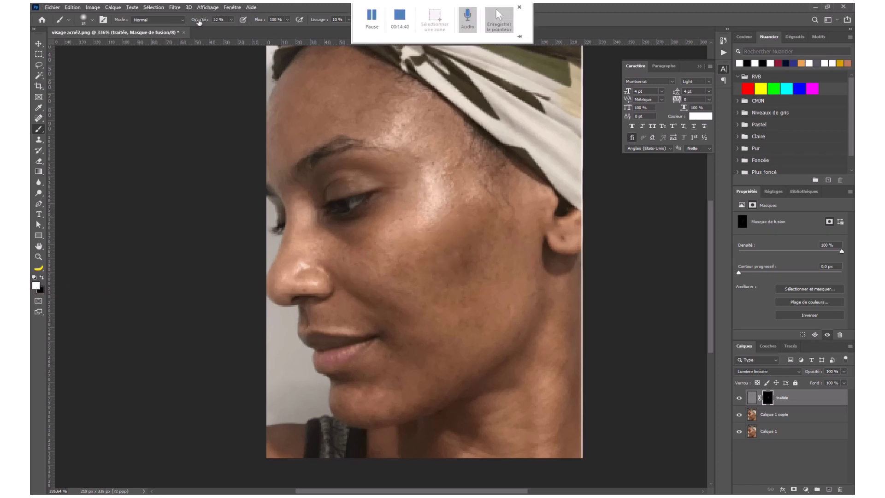
key(0)
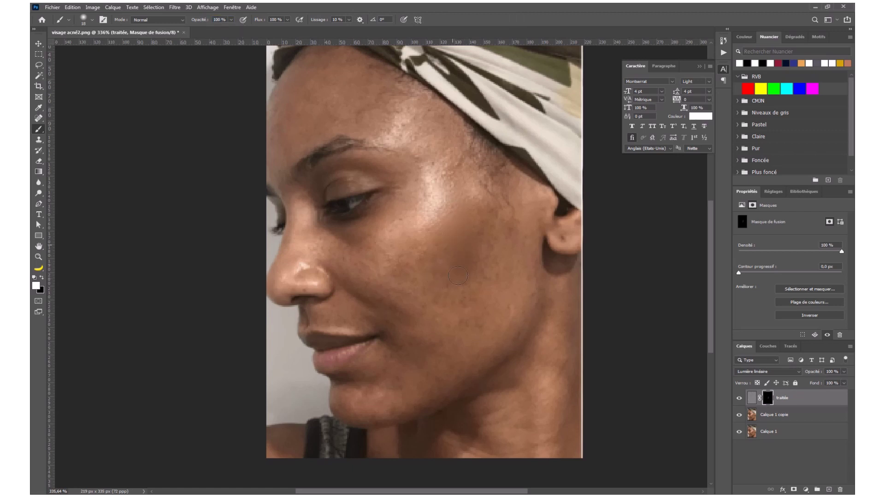
drag(486, 217, 488, 245)
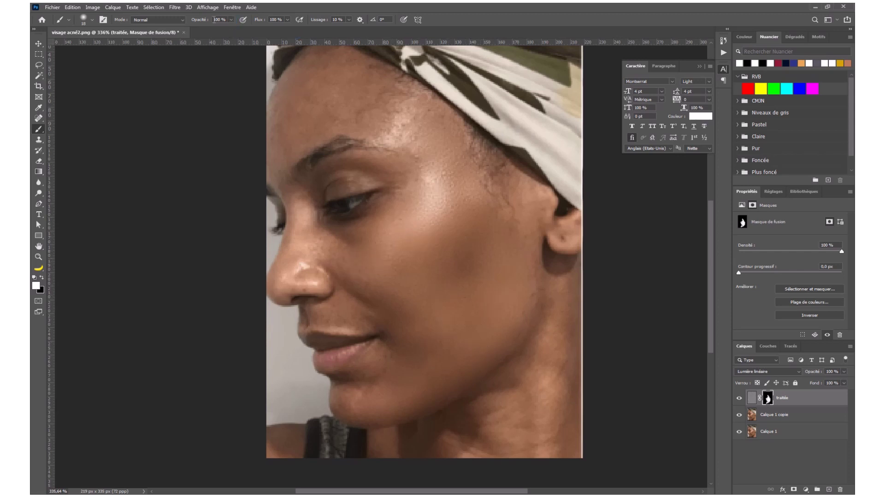
Step: Paint white on the mask over the forehead, nose and neck with the brush at 73% opacity and 0% hardness
drag(208, 20, 196, 21)
click(93, 21)
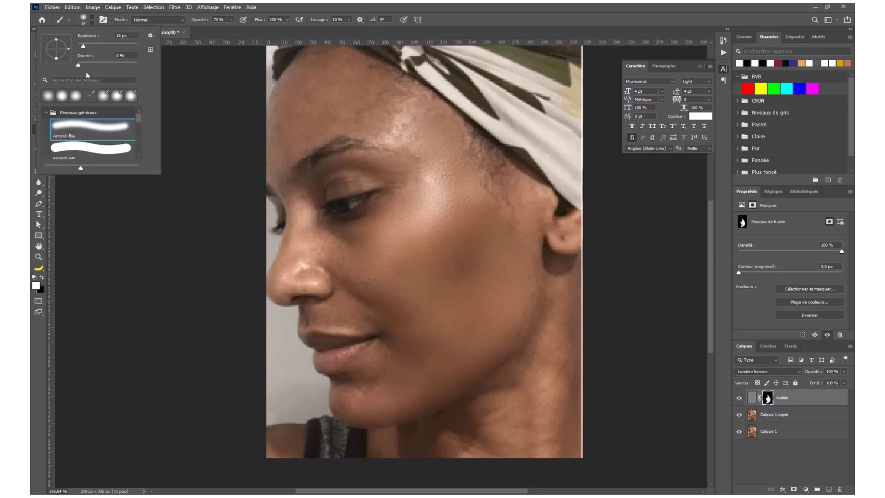
drag(79, 69, 74, 64)
click(92, 19)
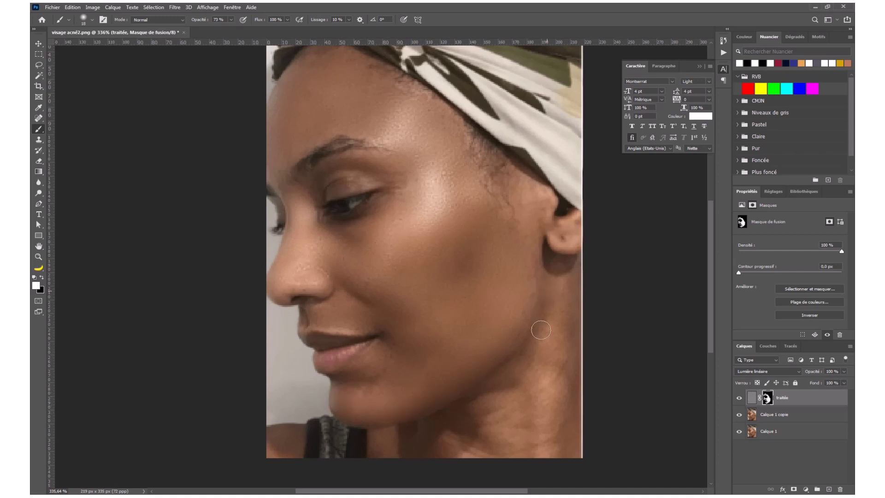
drag(571, 355, 573, 405)
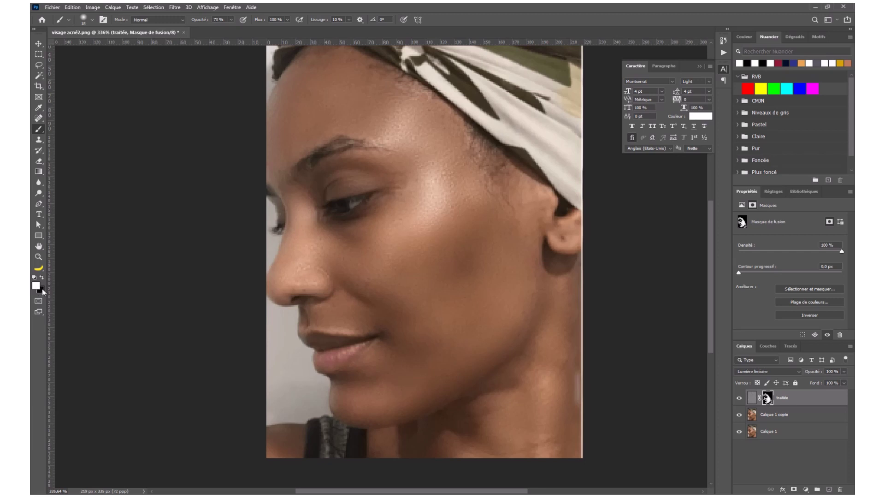
Step: Test the mask by painting white over the eye and eyebrow, and restore their detail with black using a smaller brush
key(x)
mouse_move(355, 194)
mouse_down()
mouse_move(377, 190)
mouse_move(337, 190)
mouse_move(371, 189)
mouse_move(337, 192)
mouse_move(356, 192)
mouse_move(345, 207)
mouse_move(359, 208)
mouse_move(370, 197)
mouse_move(342, 198)
mouse_move(356, 190)
mouse_move(344, 191)
mouse_move(382, 194)
mouse_move(357, 203)
mouse_up()
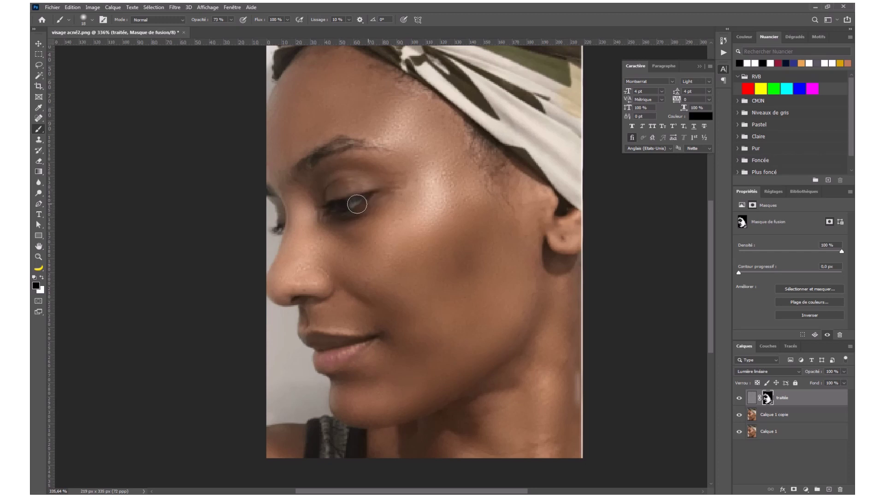
key(x)
mouse_move(325, 133)
mouse_down()
mouse_move(378, 134)
mouse_move(362, 129)
mouse_move(354, 140)
mouse_move(381, 145)
mouse_move(333, 148)
mouse_move(369, 148)
mouse_up()
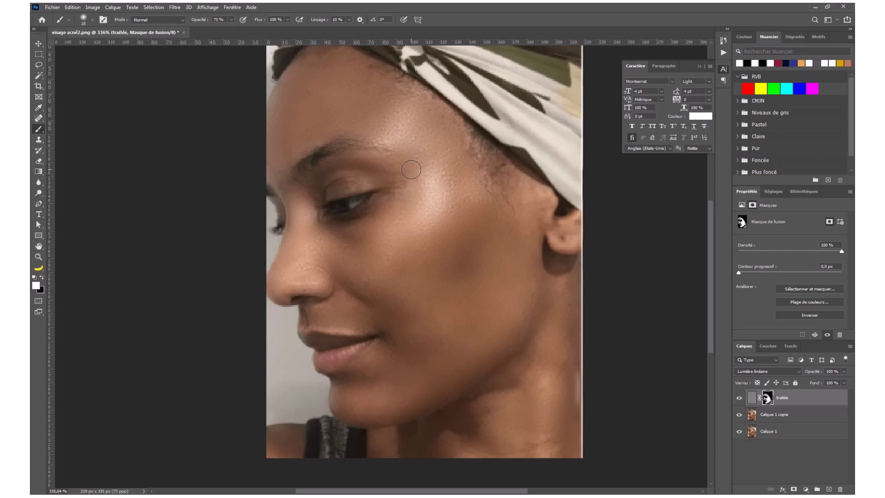
key(x)
drag(343, 146, 369, 142)
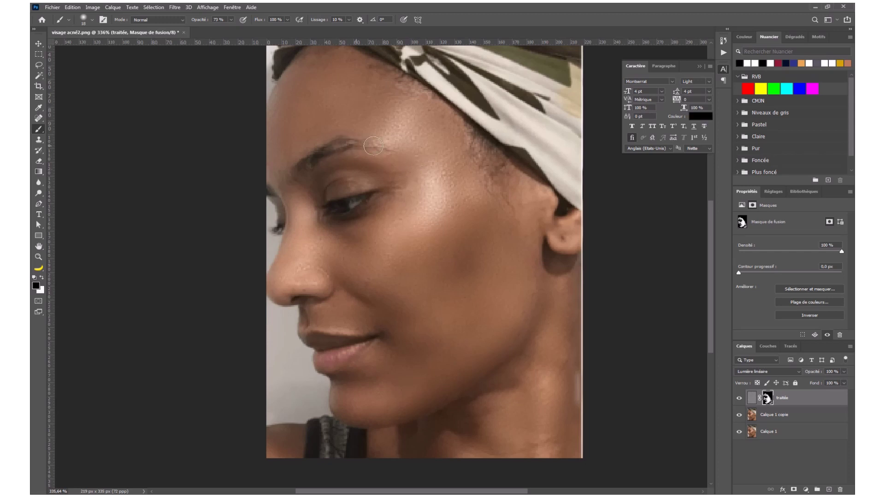
alt+right_click(398, 155)
alt+right_click(343, 146)
Step: Paint black on the mask over the nose to bring back its texture, and smooth it again with white
key(x)
alt+right_click(298, 267)
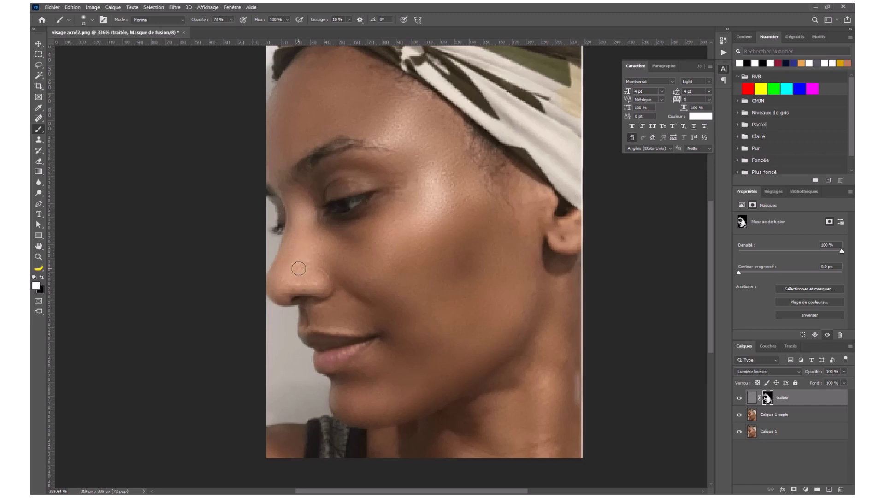
key(x)
mouse_move(299, 264)
mouse_down()
mouse_move(307, 246)
mouse_move(296, 270)
mouse_move(297, 242)
mouse_move(282, 271)
mouse_move(297, 199)
mouse_move(294, 252)
mouse_move(304, 225)
mouse_move(278, 237)
mouse_move(285, 198)
mouse_move(283, 257)
mouse_move(291, 234)
mouse_move(280, 273)
mouse_move(286, 258)
mouse_move(268, 280)
mouse_move(275, 273)
mouse_move(274, 289)
mouse_move(323, 254)
mouse_move(303, 259)
mouse_move(336, 256)
mouse_up()
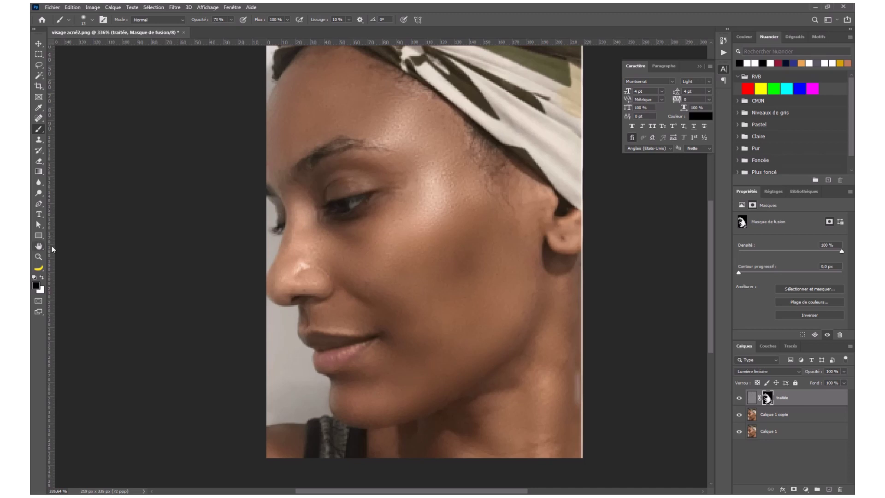
click(308, 265)
key(x)
mouse_move(317, 254)
mouse_down()
mouse_move(294, 252)
mouse_move(300, 263)
mouse_move(318, 262)
mouse_up()
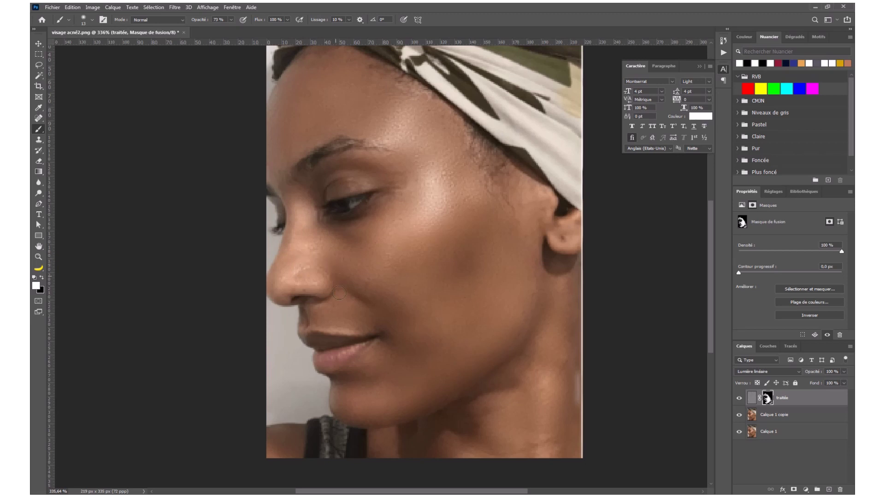
Step: Restore the lip detail by painting black on the mask, and touch up the cheek beside the mouth with white
key(x)
mouse_move(344, 329)
mouse_down()
mouse_move(322, 355)
mouse_move(355, 347)
mouse_move(313, 366)
mouse_move(328, 363)
mouse_move(308, 362)
mouse_move(340, 353)
mouse_move(374, 376)
mouse_up()
scroll(551, 206, up, 4)
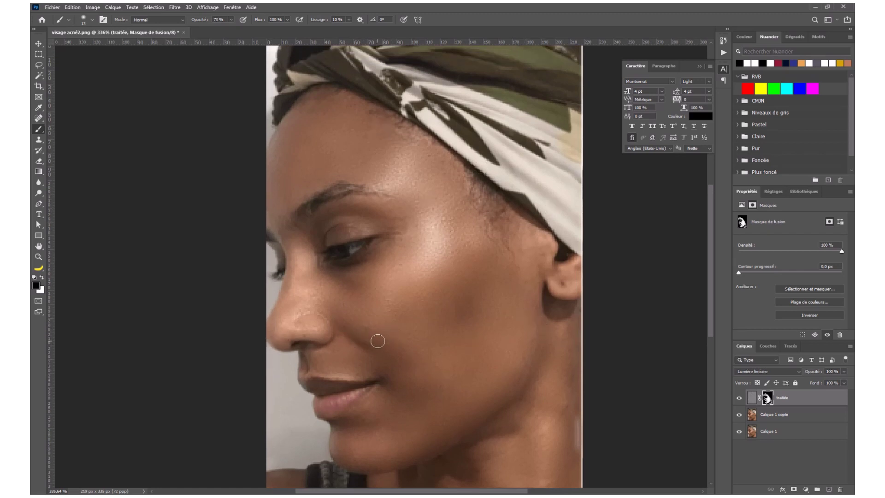
key(x)
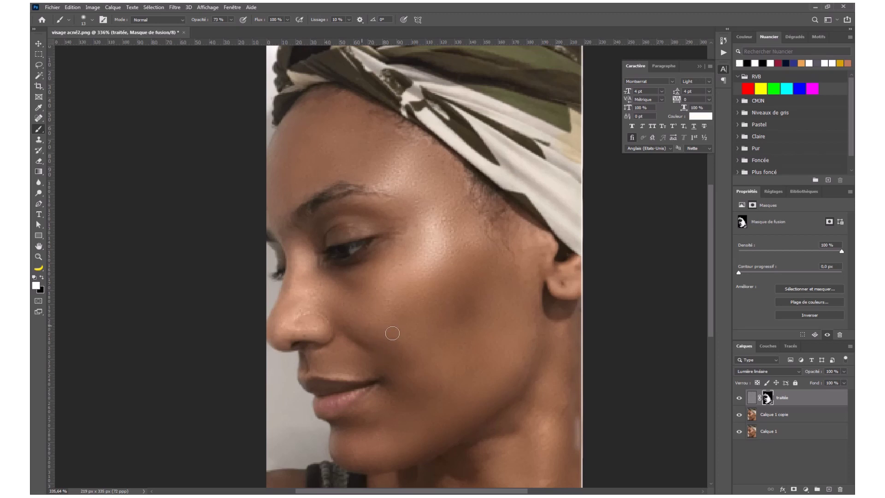
click(383, 340)
Step: Add a Levels (Niveaux) adjustment layer with the black input level at 19 and the white input level at 233
click(773, 191)
click(767, 211)
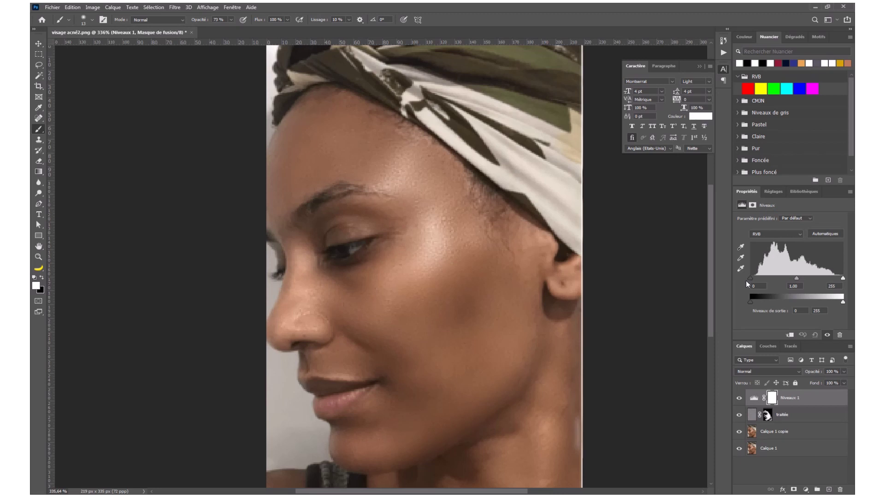
drag(749, 278, 758, 279)
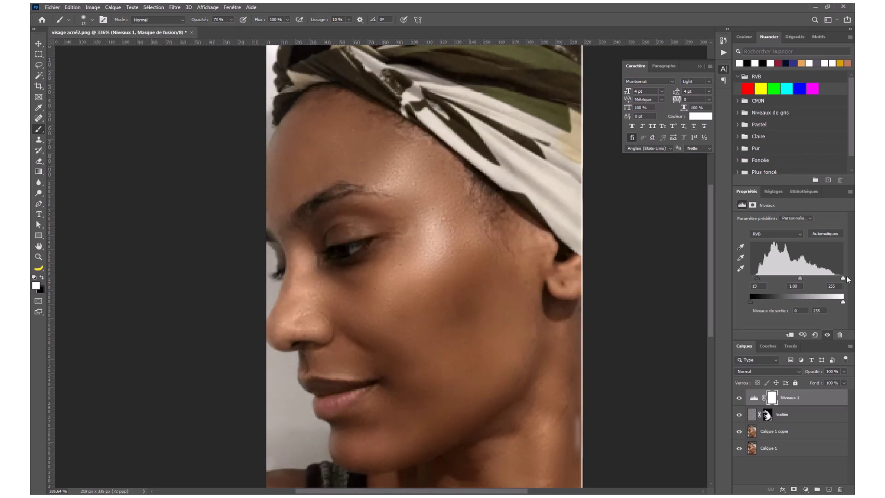
drag(843, 279, 835, 281)
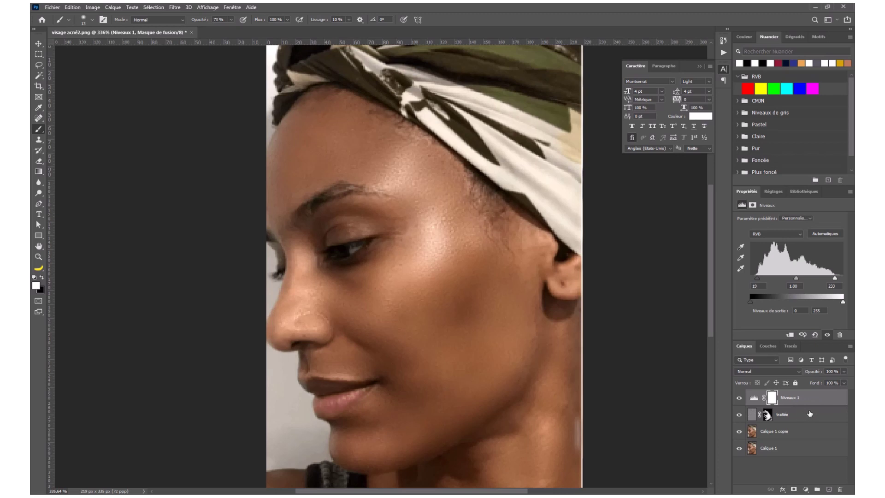
Step: Group the Niveaux 1, traitée and Calque 1 copie layers and name the group image traitée
shift+click(793, 415)
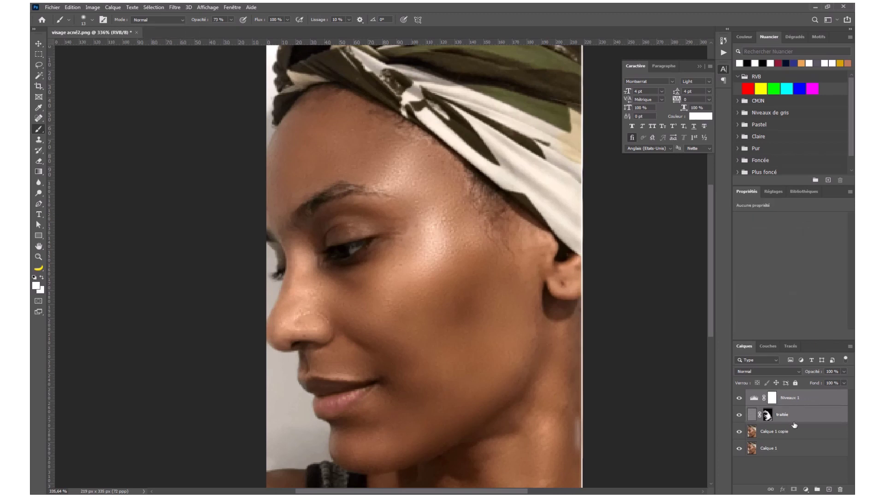
shift+click(791, 432)
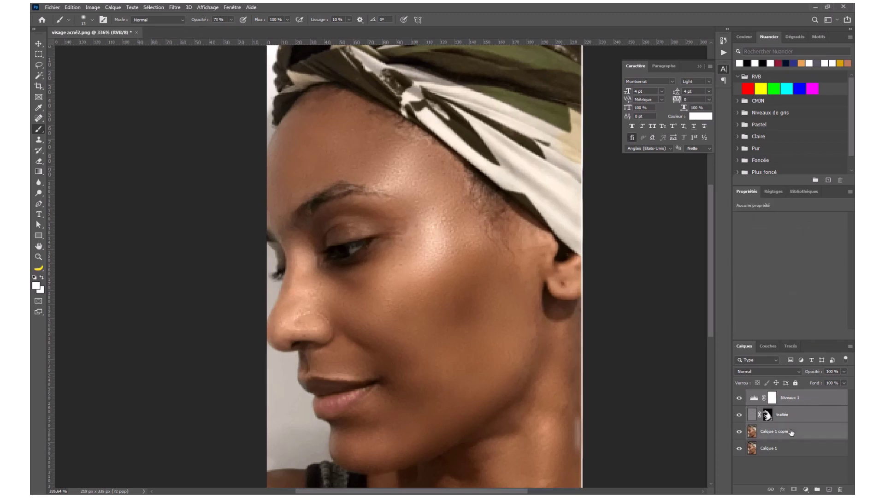
click(816, 490)
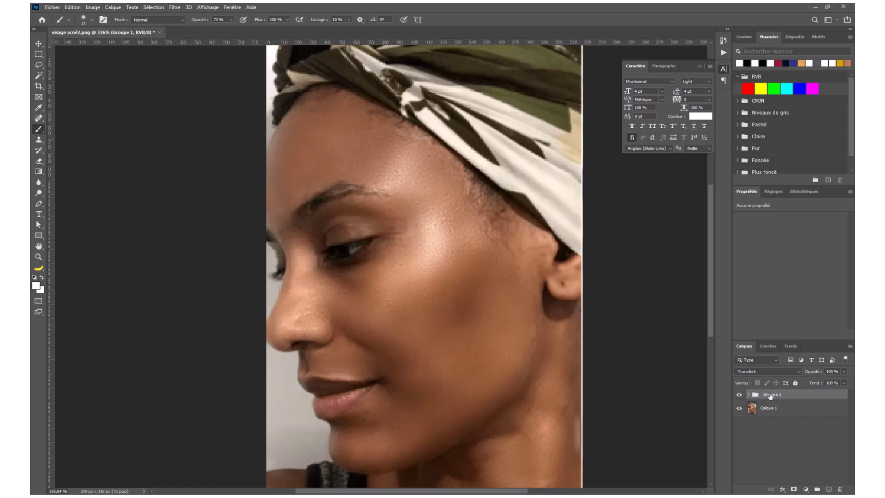
double_click(770, 395)
text(in)
key(Return)
Step: Toggle the visibility of the image traitée group to compare the finished retouch with the original photo
click(739, 395)
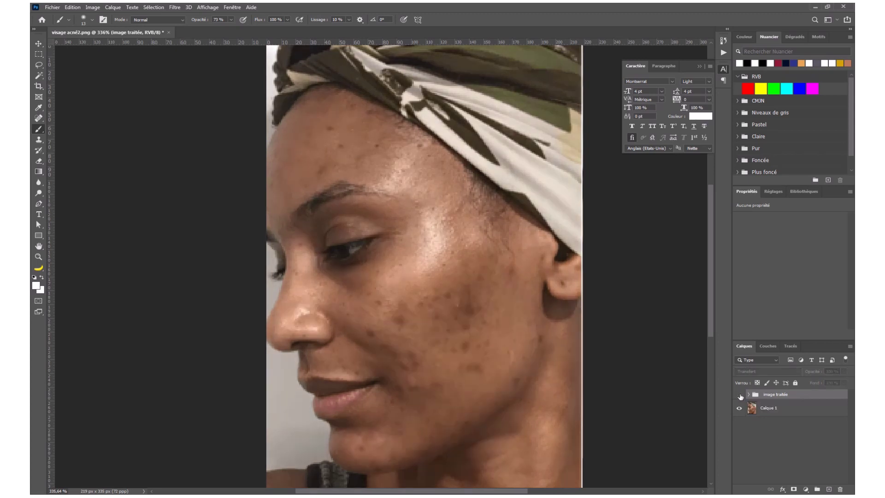
click(740, 395)
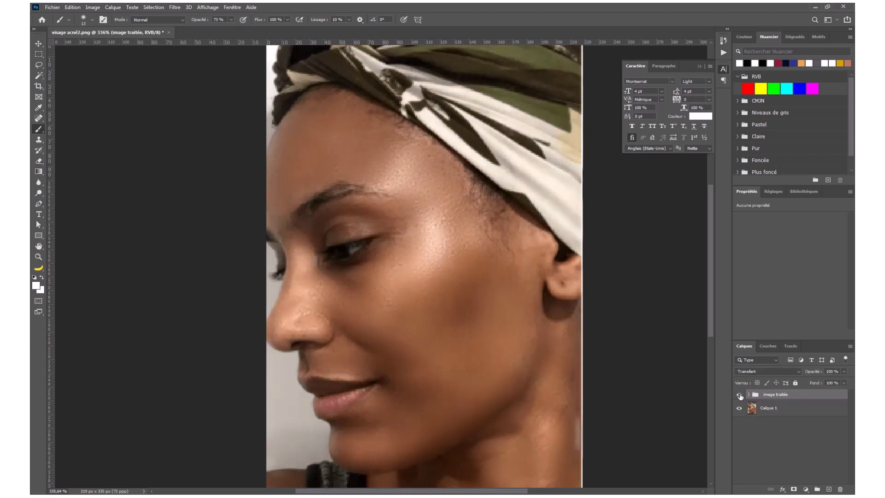
click(740, 395)
click(739, 394)
click(740, 395)
click(739, 395)
click(740, 395)
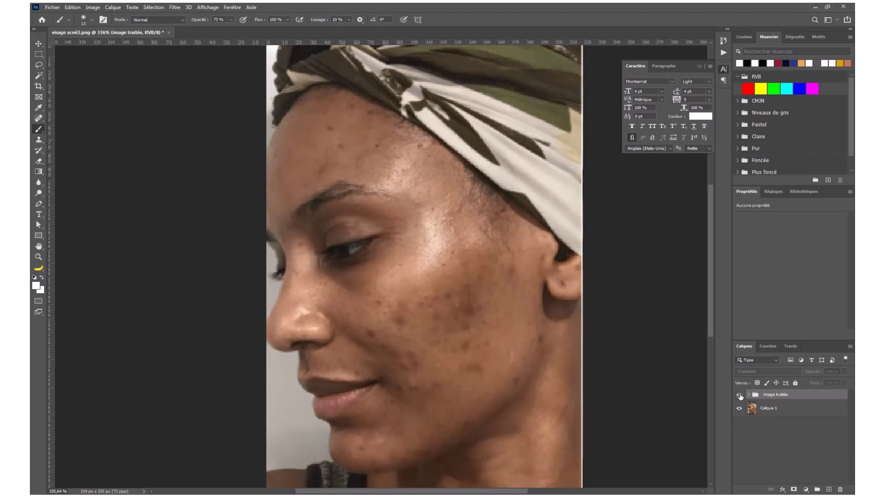
click(740, 395)
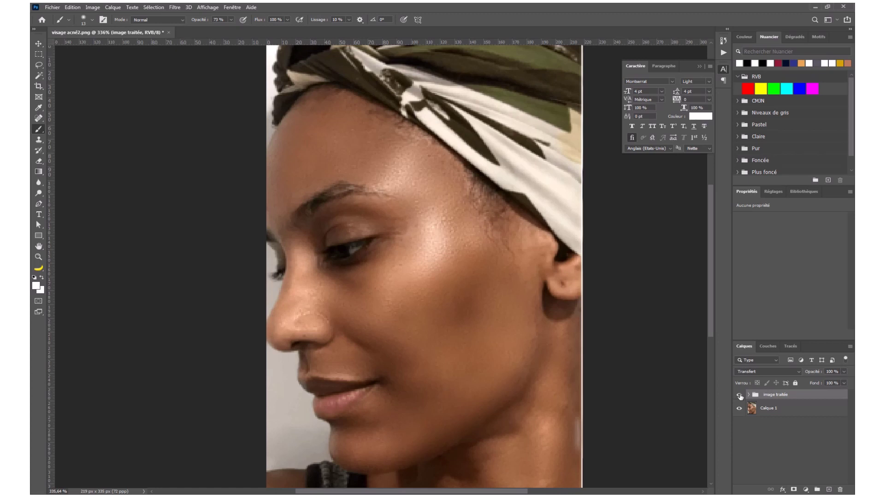